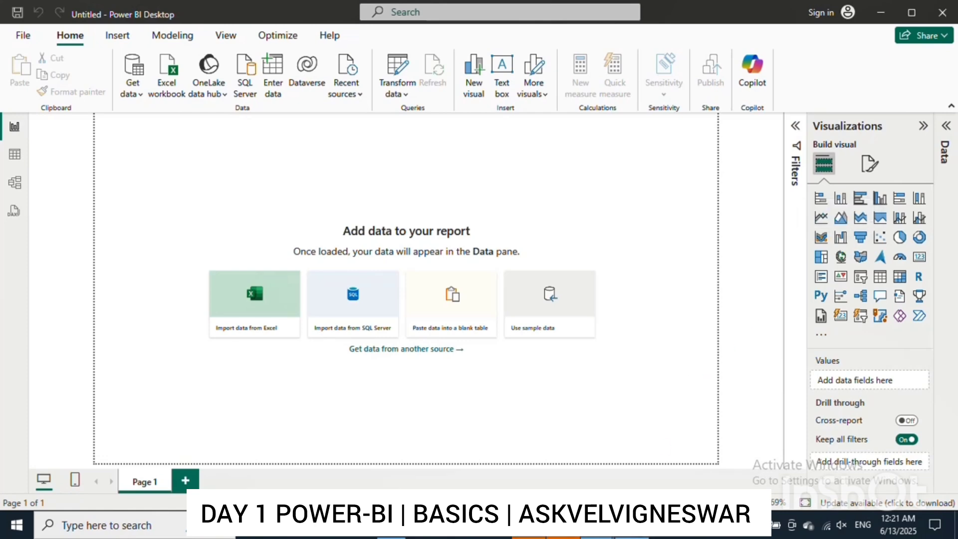
Step: Switch to the Project-Management-Sample-Data workbook in Excel and review all rows of the Project Management Data sheet
click(633, 527)
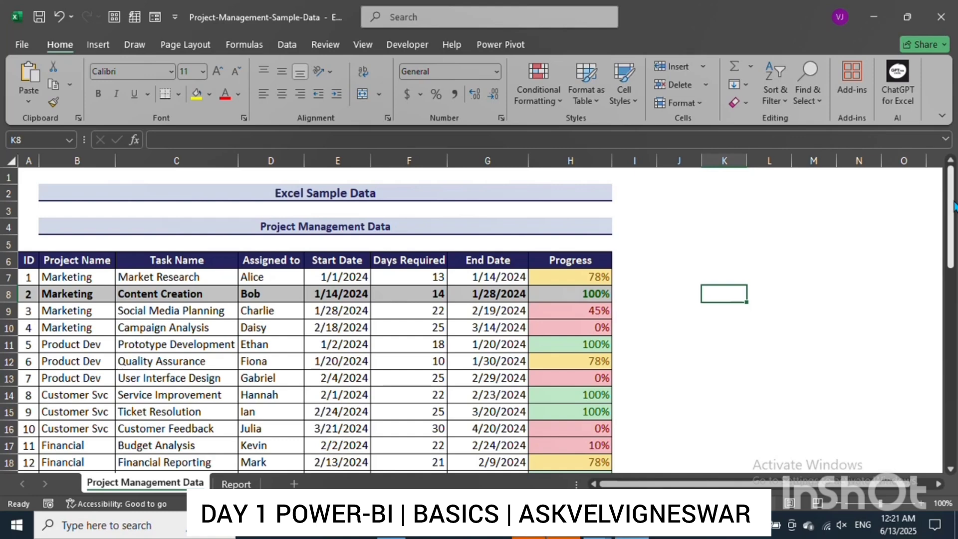
drag(953, 205, 953, 212)
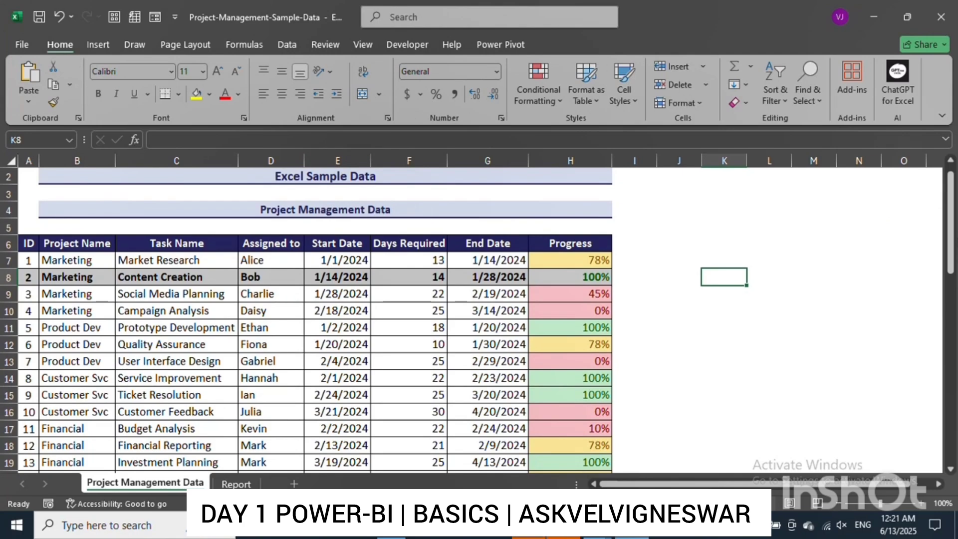
drag(951, 225, 950, 243)
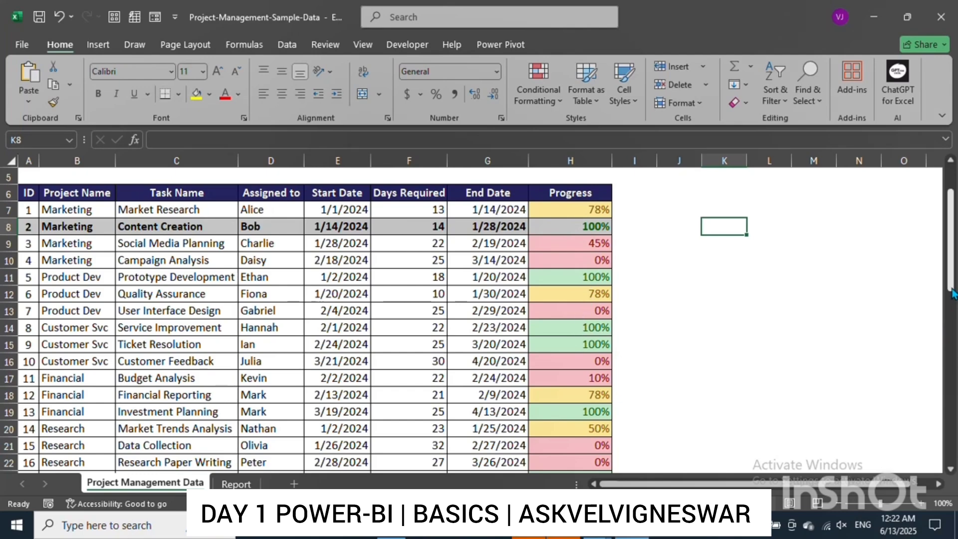
drag(953, 293, 953, 466)
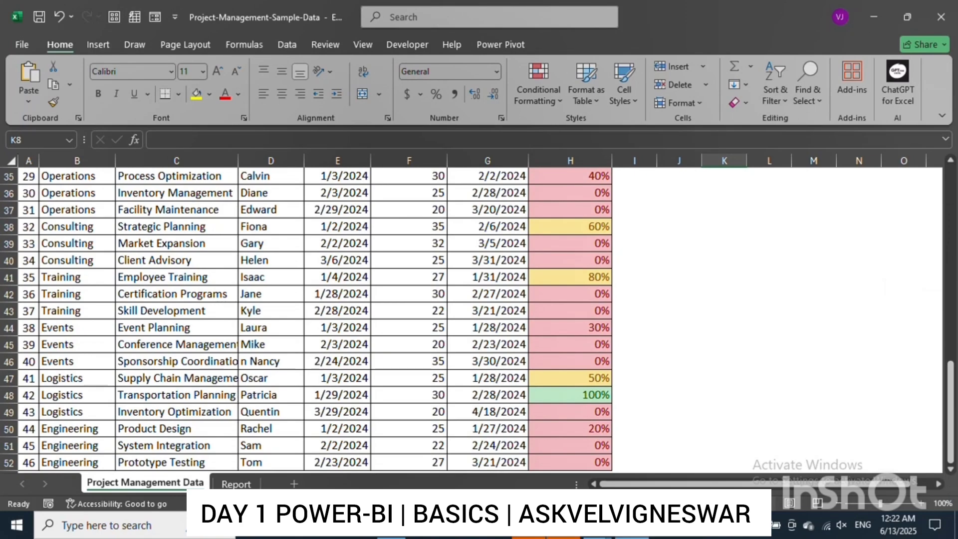
drag(954, 386, 953, 188)
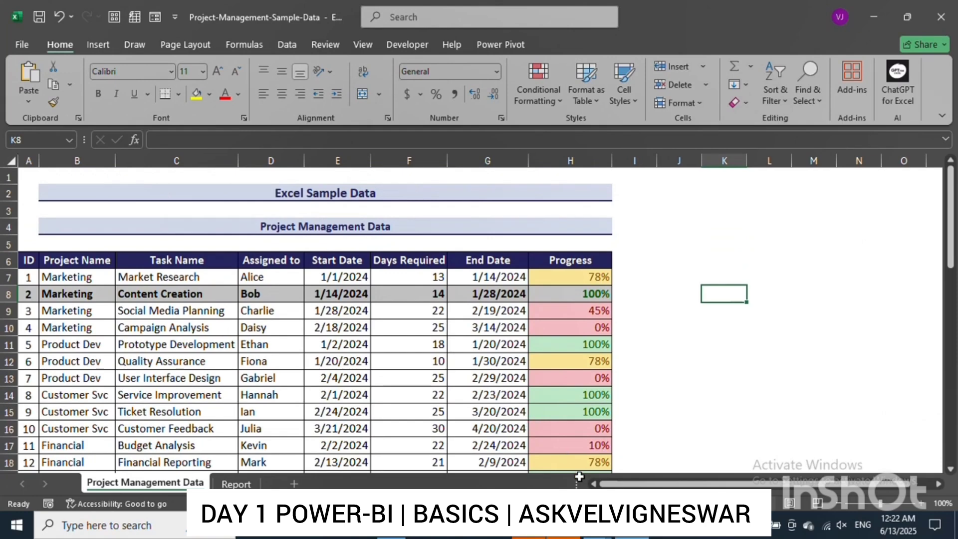
Step: View the R1 sample report in Power BI Desktop and return to the untitled report
mouse_move(602, 526)
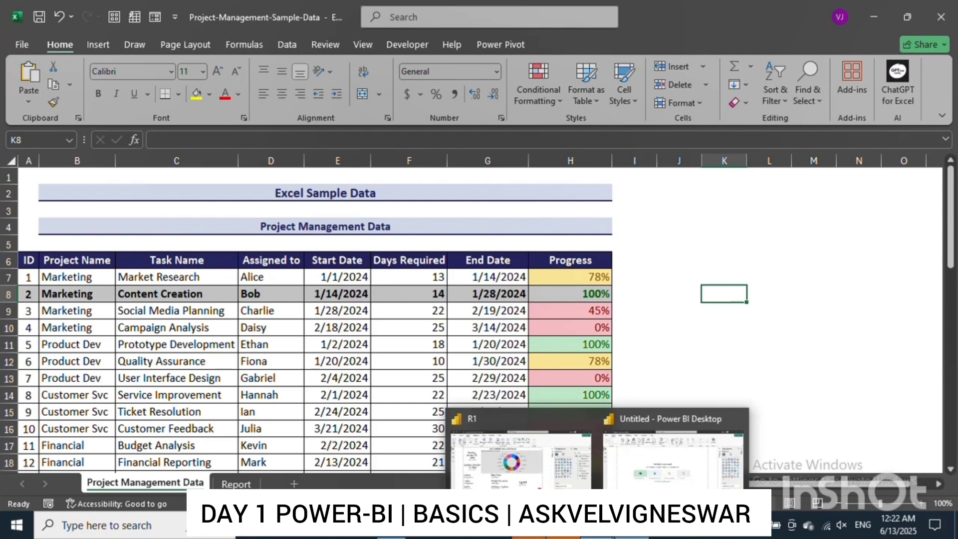
click(552, 462)
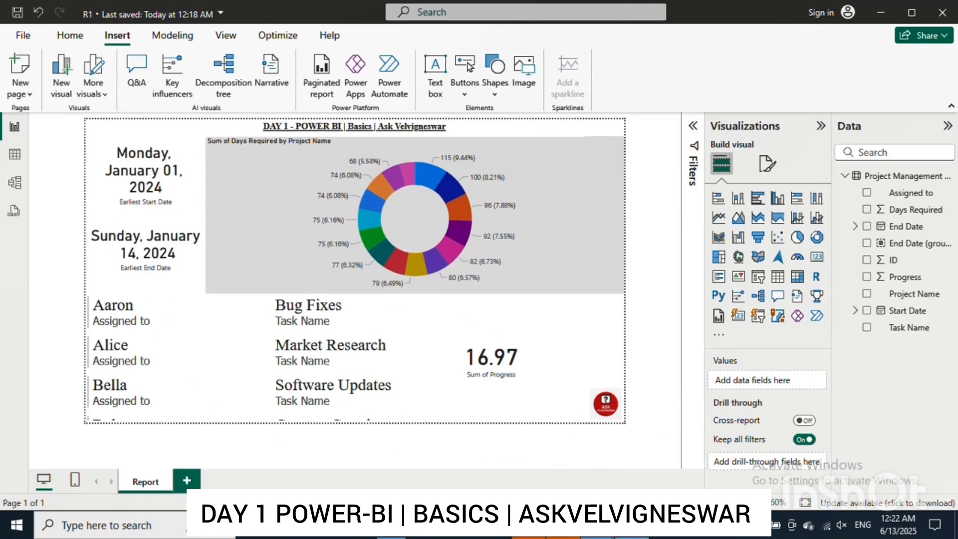
mouse_move(631, 528)
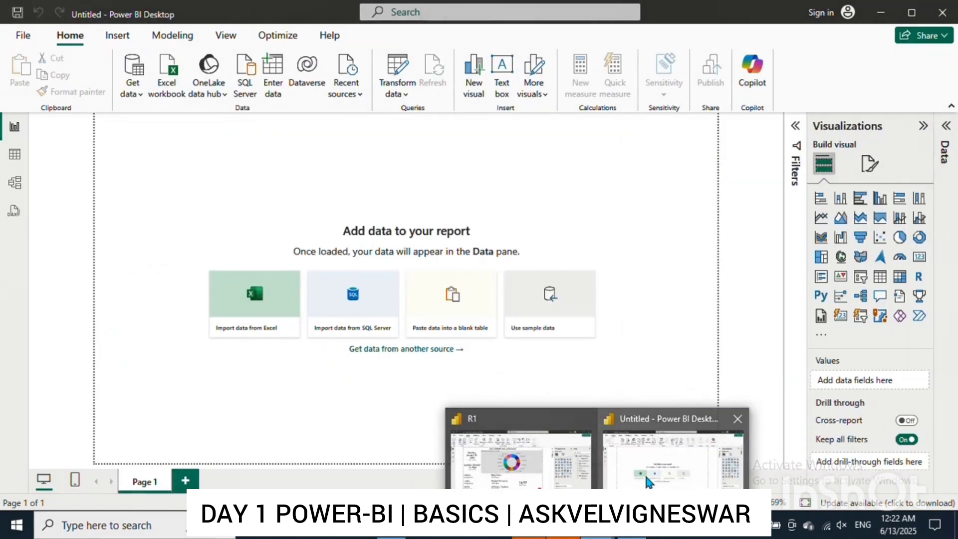
click(644, 471)
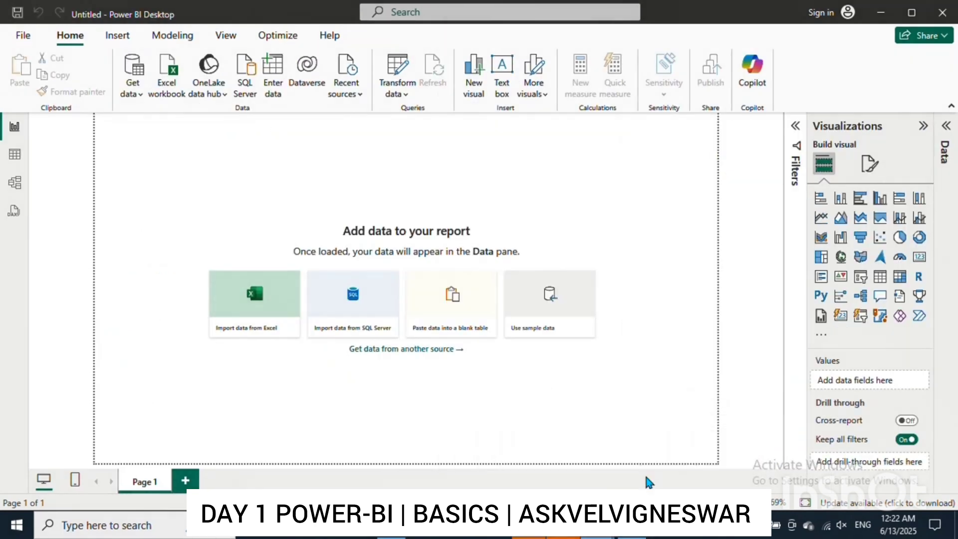
key(super)
text(po)
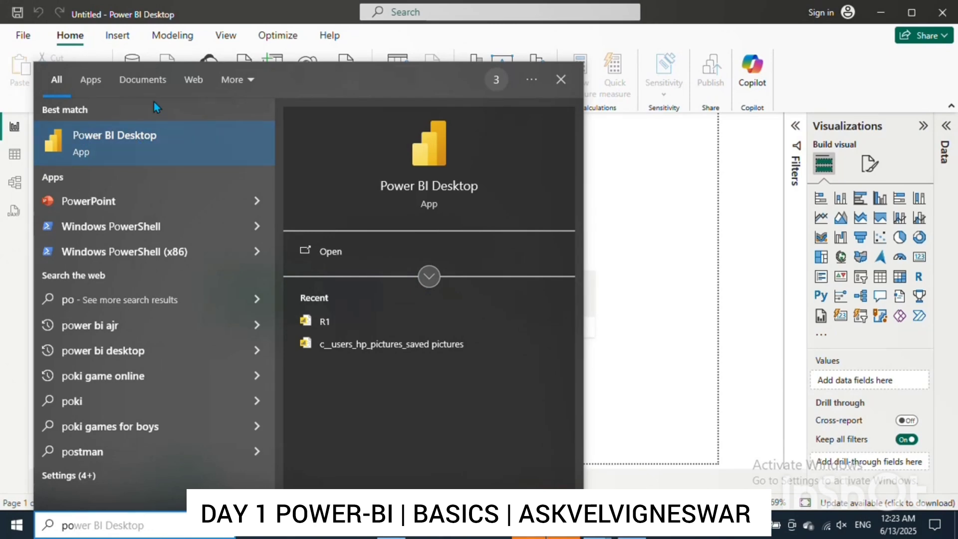
click(683, 263)
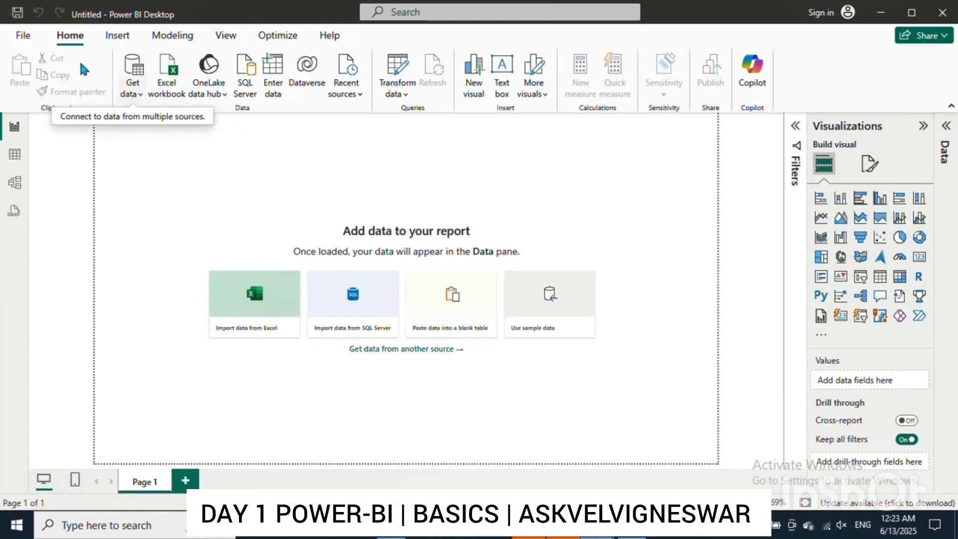
Step: Create a new blank report
click(23, 34)
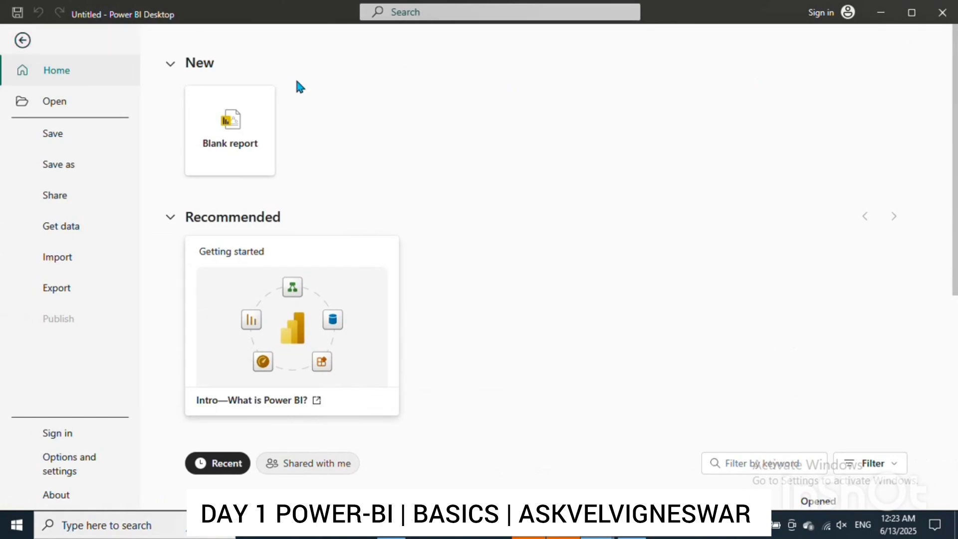
scroll(712, 108, down, 5)
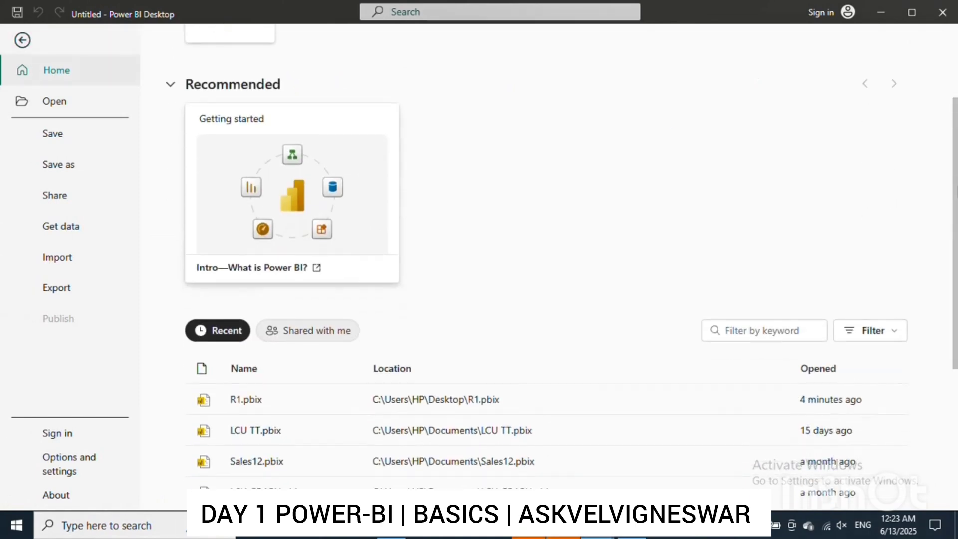
scroll(610, 132, up, 5)
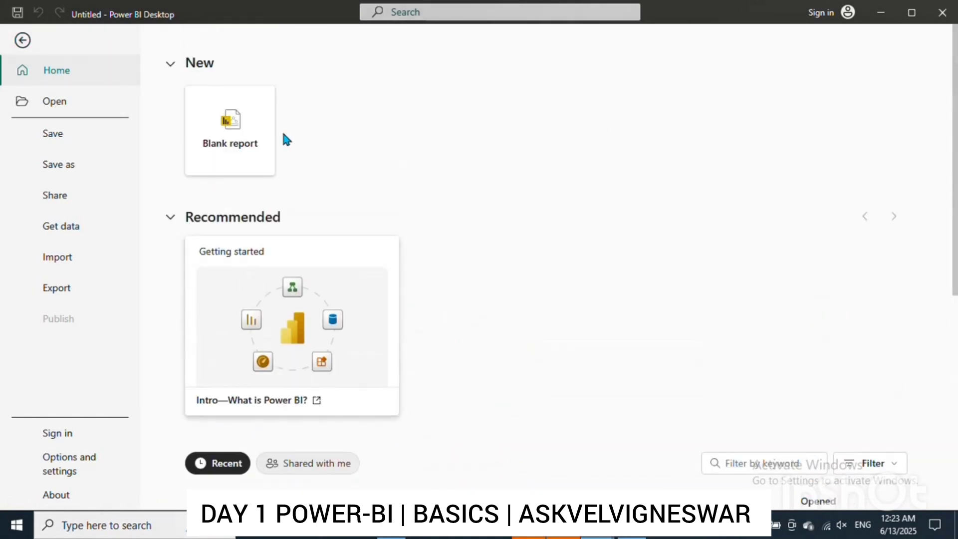
click(247, 148)
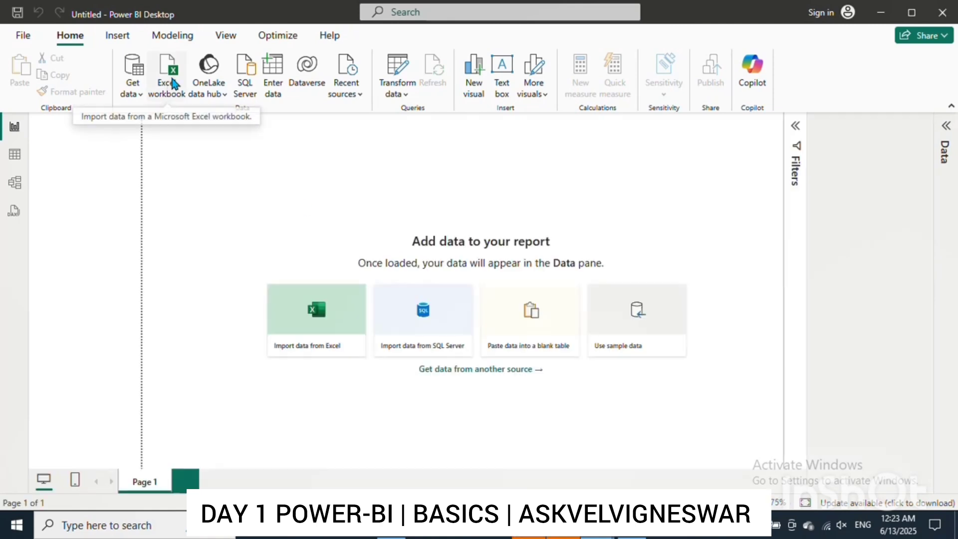
Step: Import data from Excel, choosing the recent file Project-Management-Sample-Data
click(281, 304)
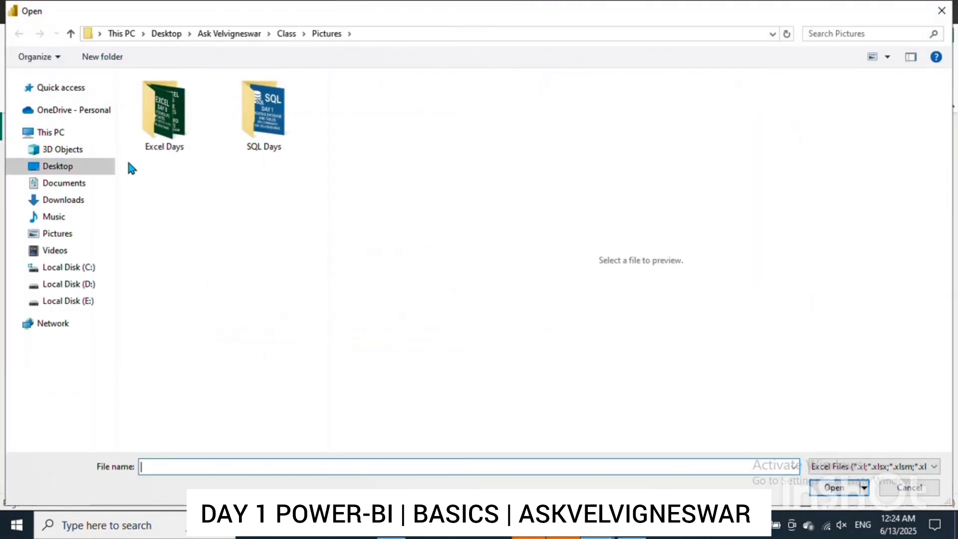
click(66, 88)
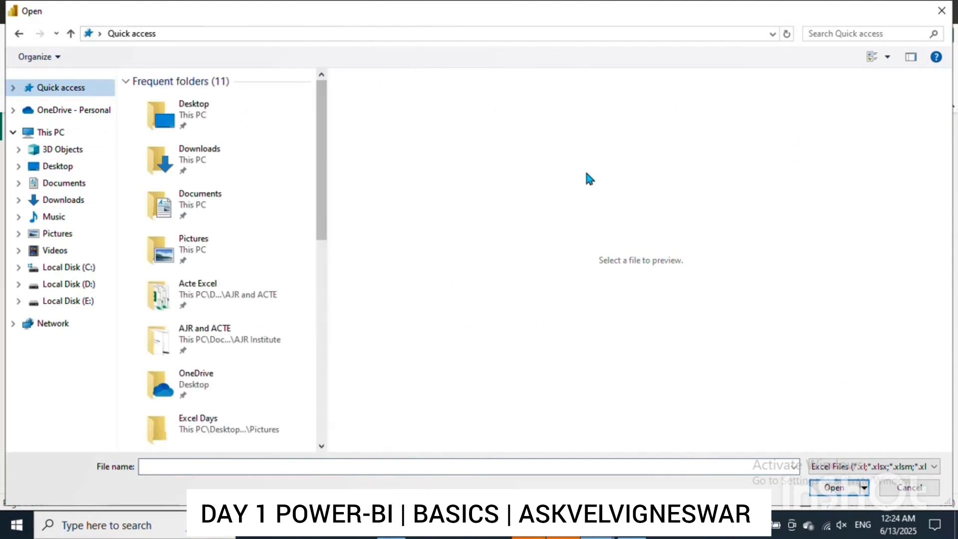
drag(325, 211, 330, 351)
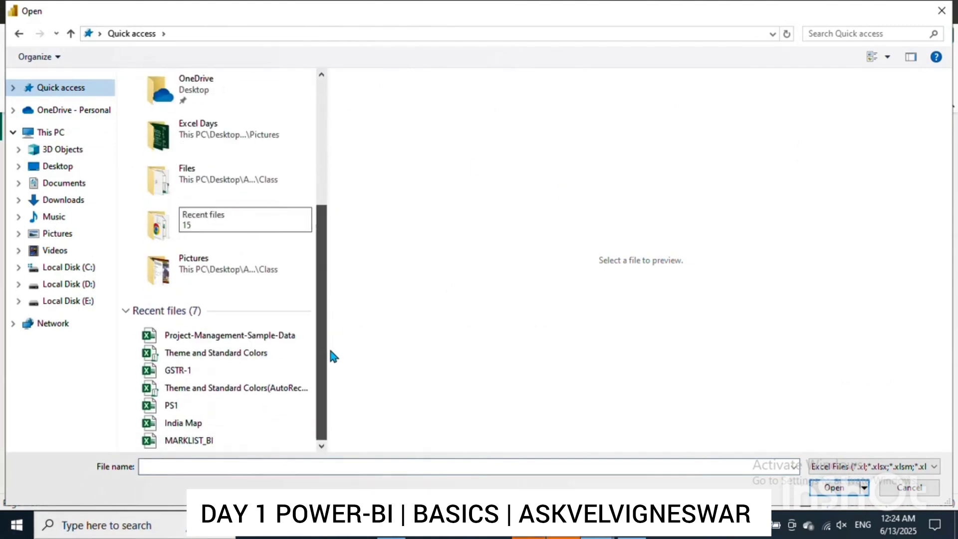
click(194, 341)
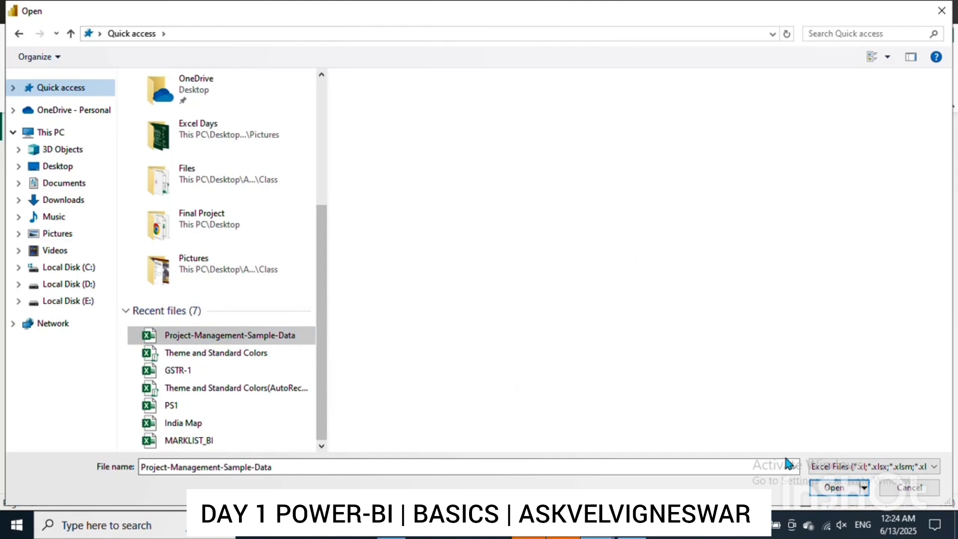
click(832, 487)
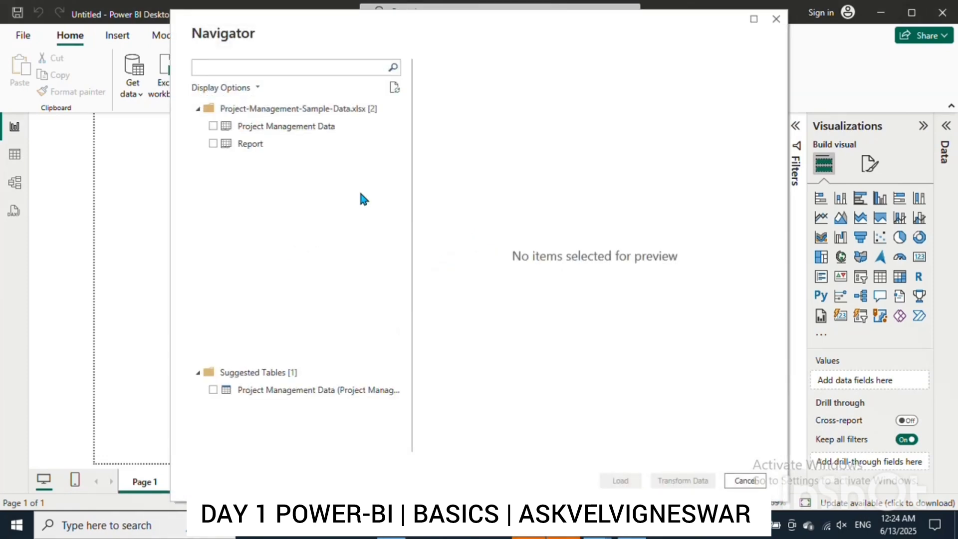
Step: Preview the Project Management Data sheet and compare it with the rows above the table header in the Excel workbook
click(213, 126)
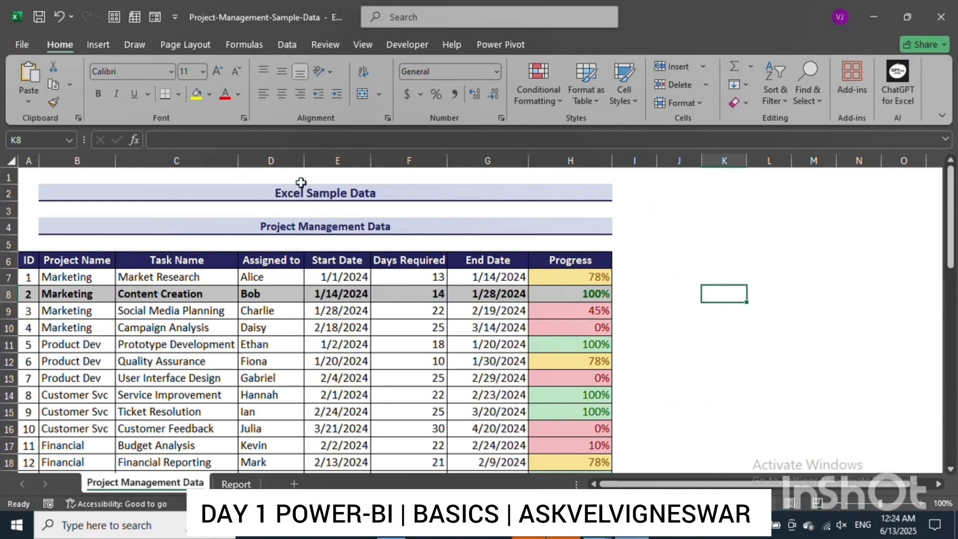
drag(294, 177, 303, 242)
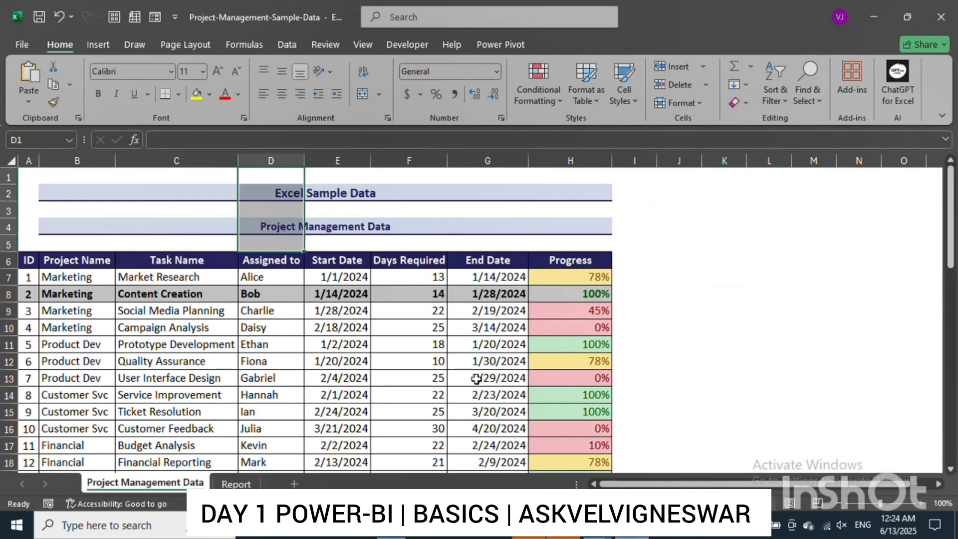
click(593, 535)
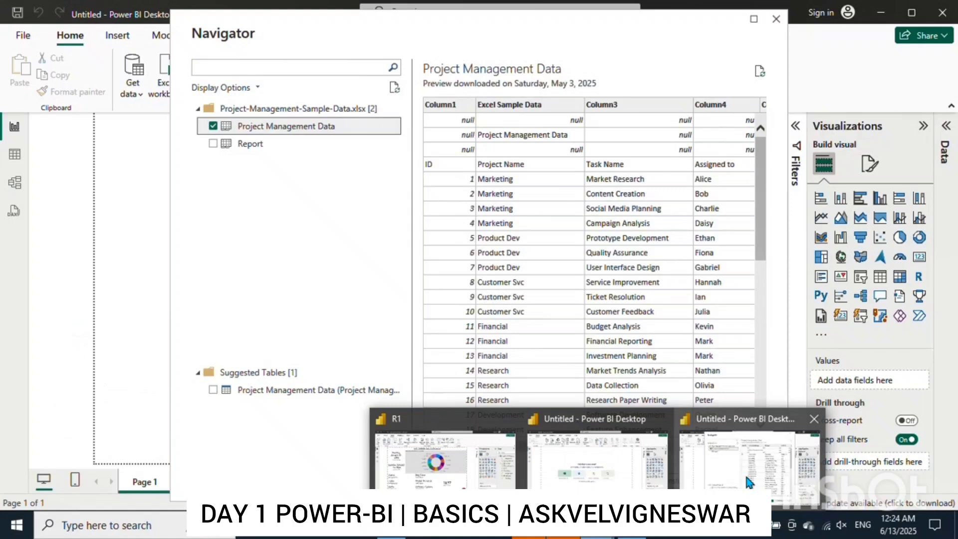
click(744, 471)
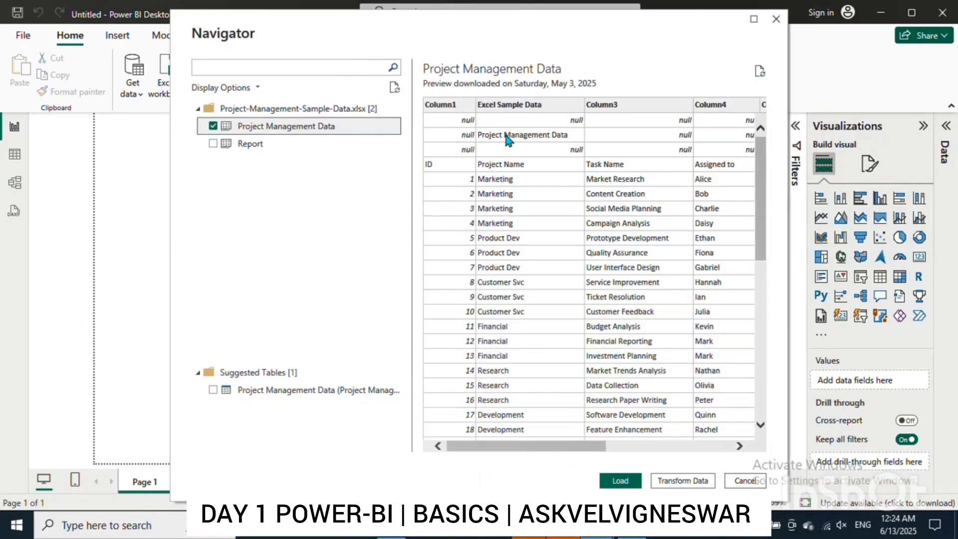
Step: Deselect the Project Management Data sheet and briefly preview the Report sheet, leaving both unselected
click(213, 127)
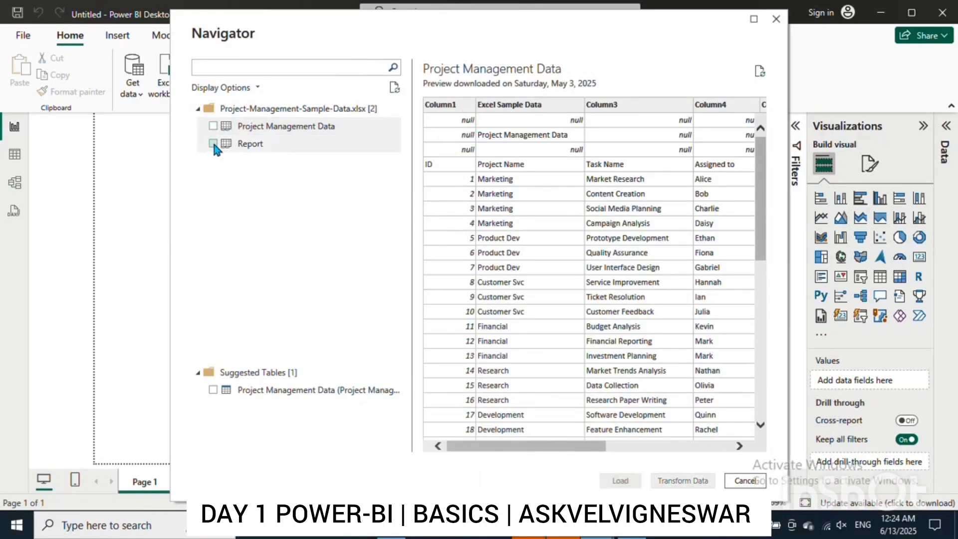
click(213, 144)
click(213, 143)
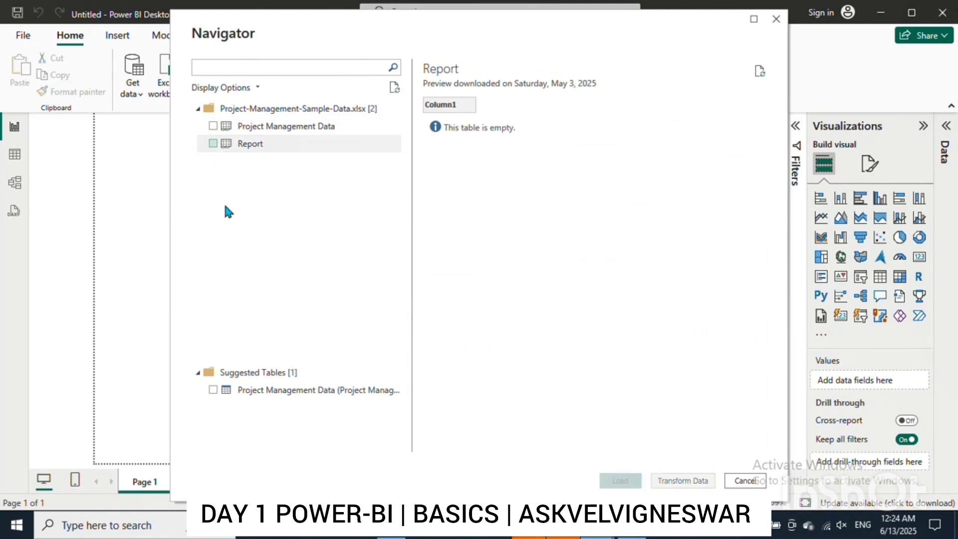
Step: Select the suggested table Project Management Data, check its columns in the preview, and load it into the report
click(214, 390)
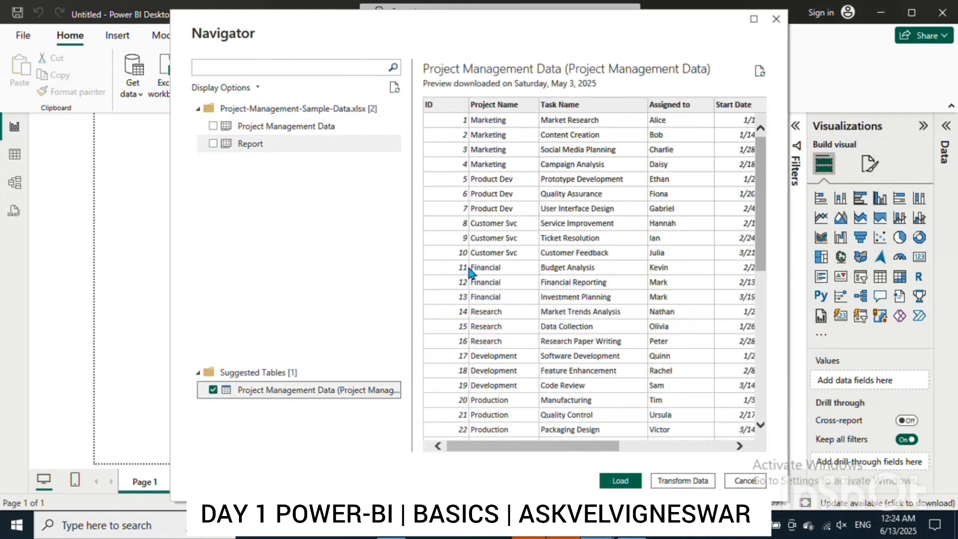
drag(496, 446, 642, 436)
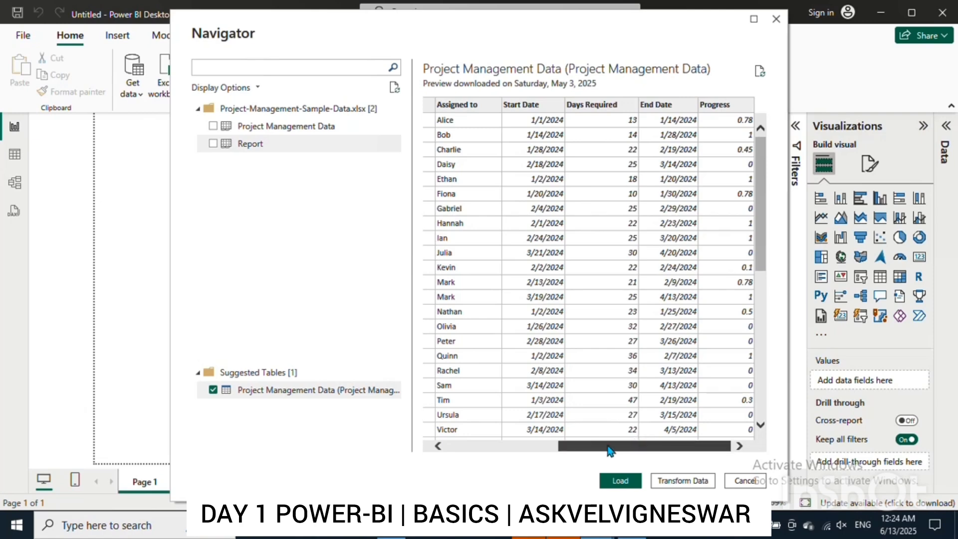
drag(637, 446, 499, 443)
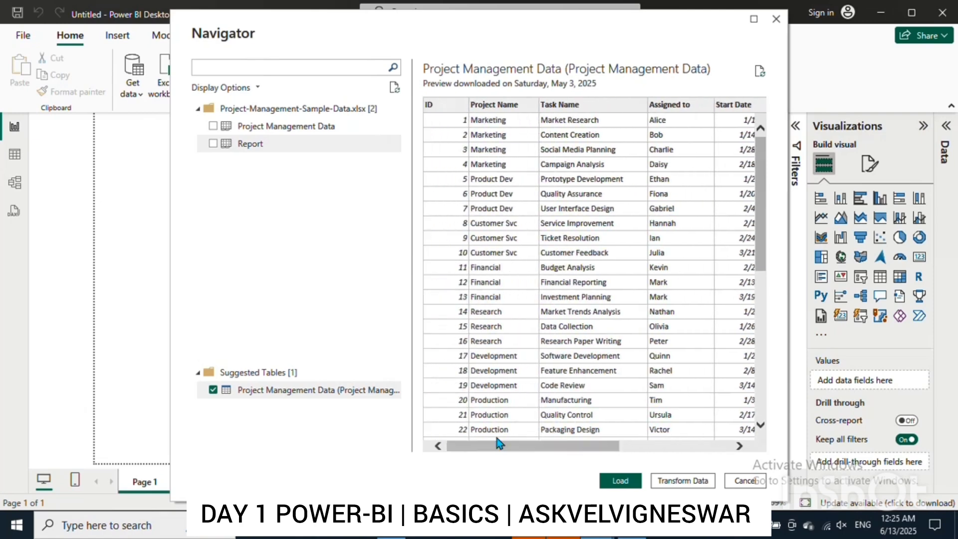
click(631, 484)
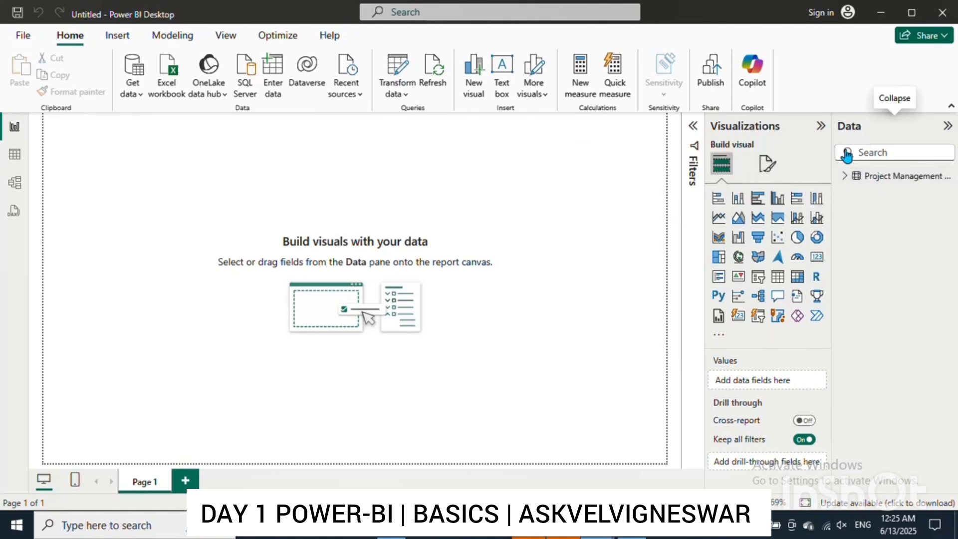
Step: Expand the fields of the Project Management Data table and examine its loaded rows in Table view
click(844, 177)
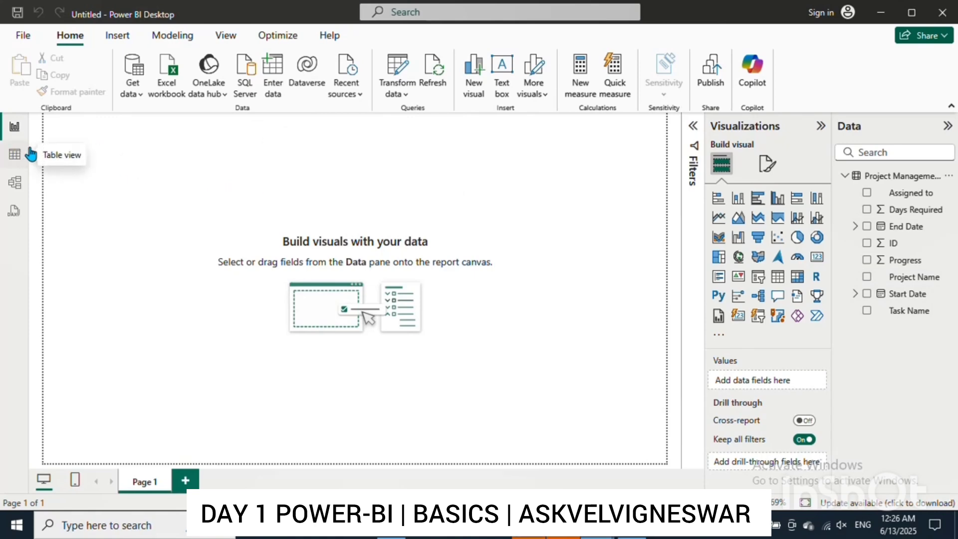
click(16, 156)
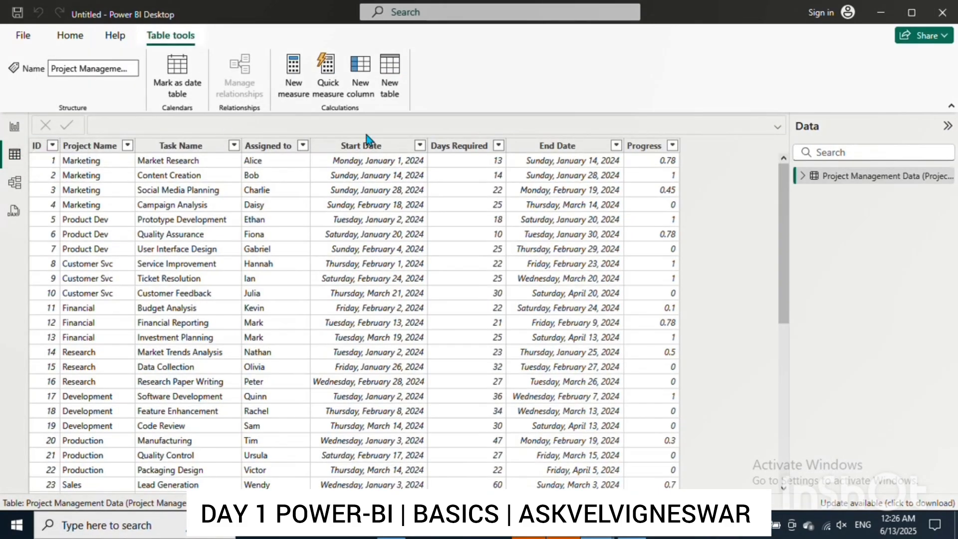
drag(782, 195, 789, 155)
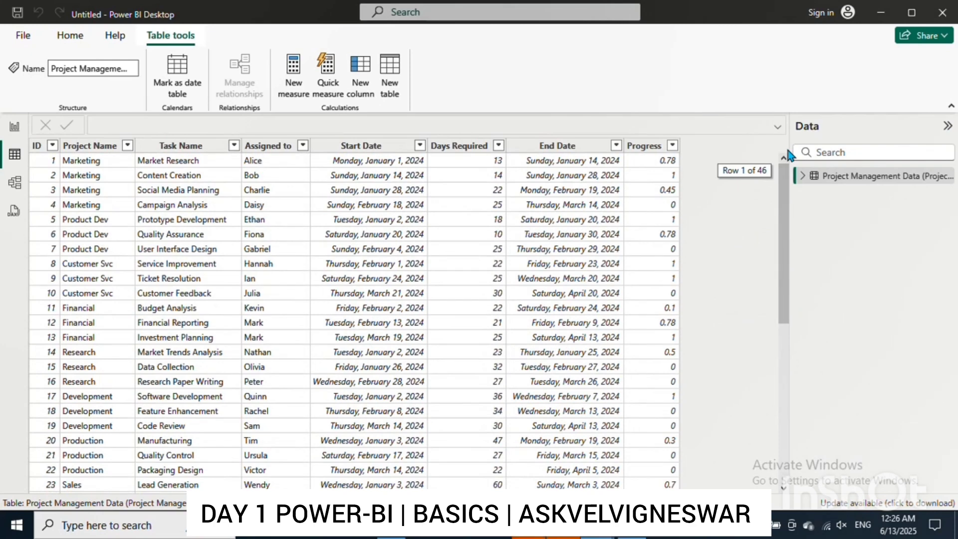
Step: Return to Report view and add an empty donut chart to Page 1
click(16, 128)
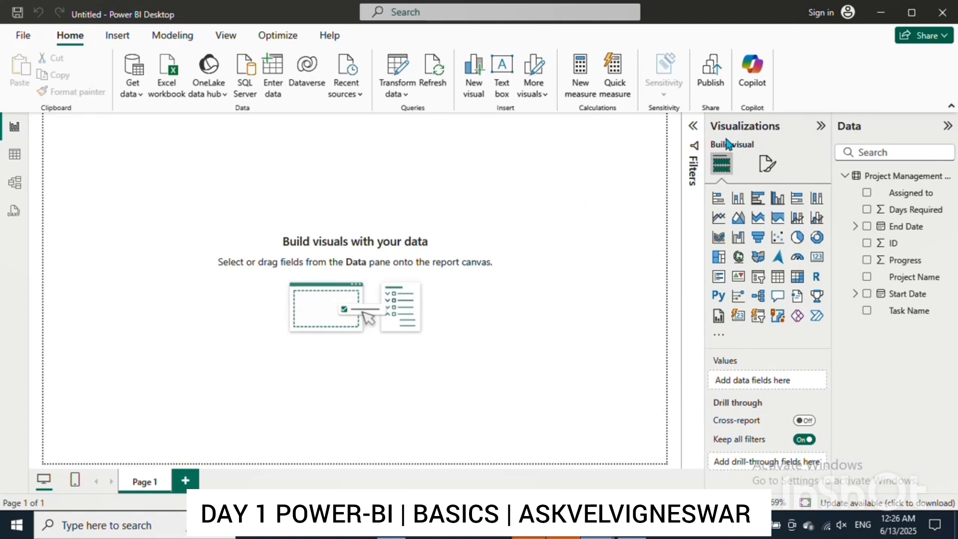
click(817, 239)
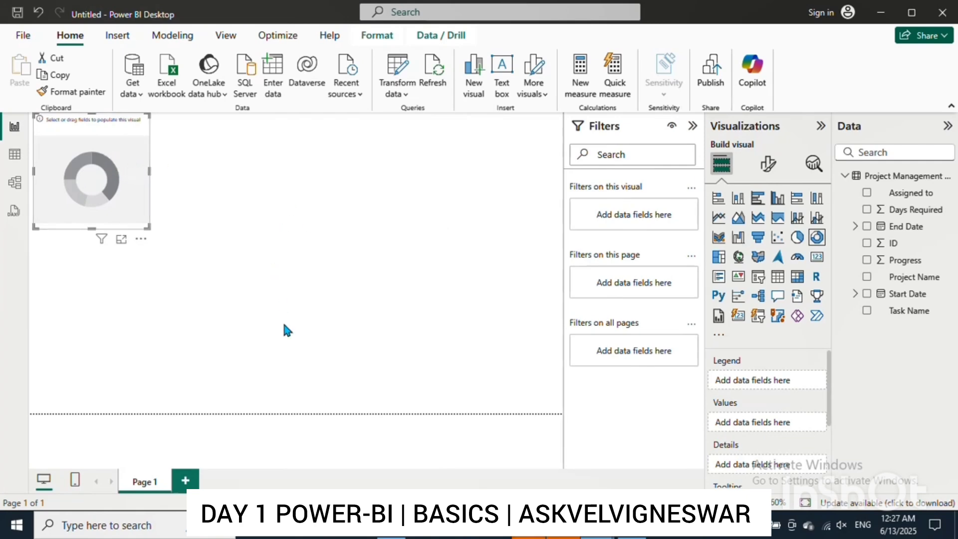
Step: Populate the donut chart with Days Required as values and Project Name as legend, and enlarge it on the page
click(20, 155)
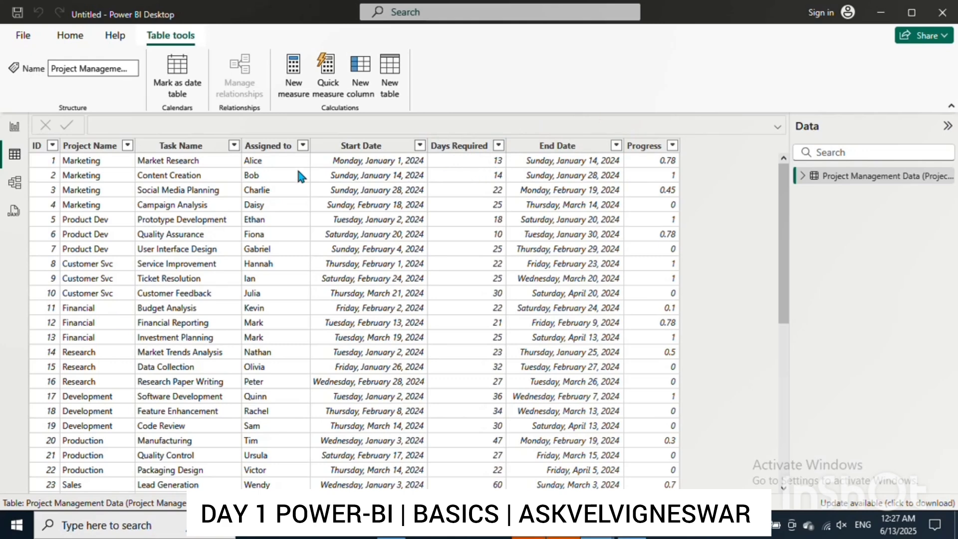
click(15, 127)
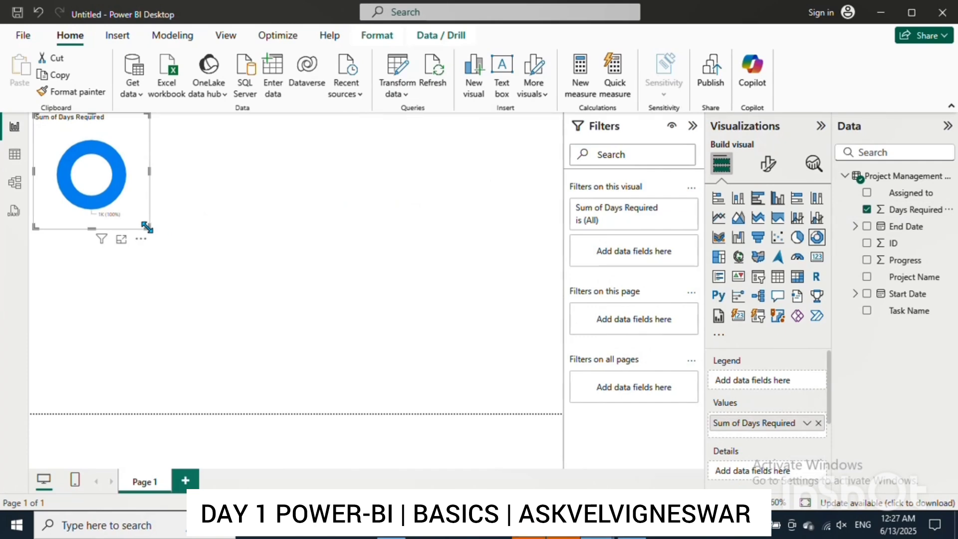
drag(148, 227, 313, 340)
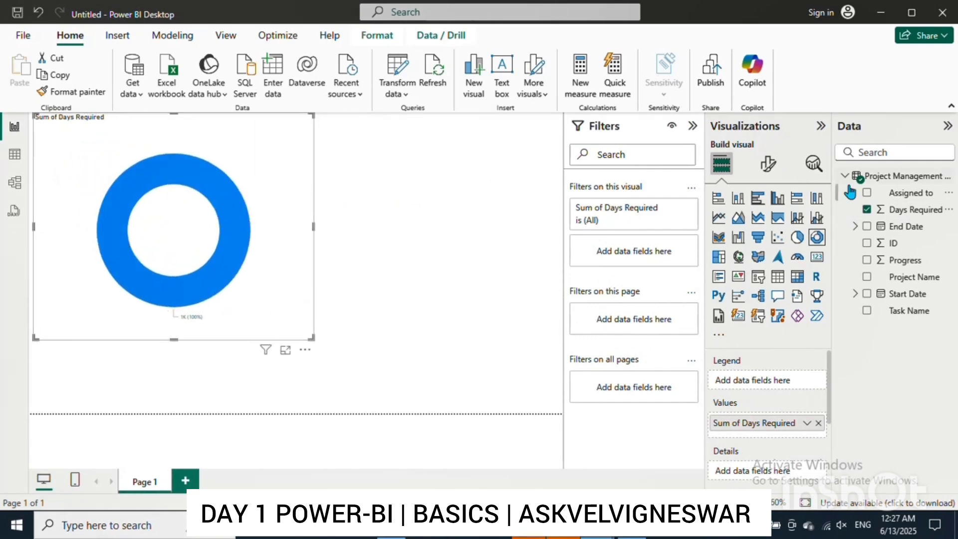
click(866, 243)
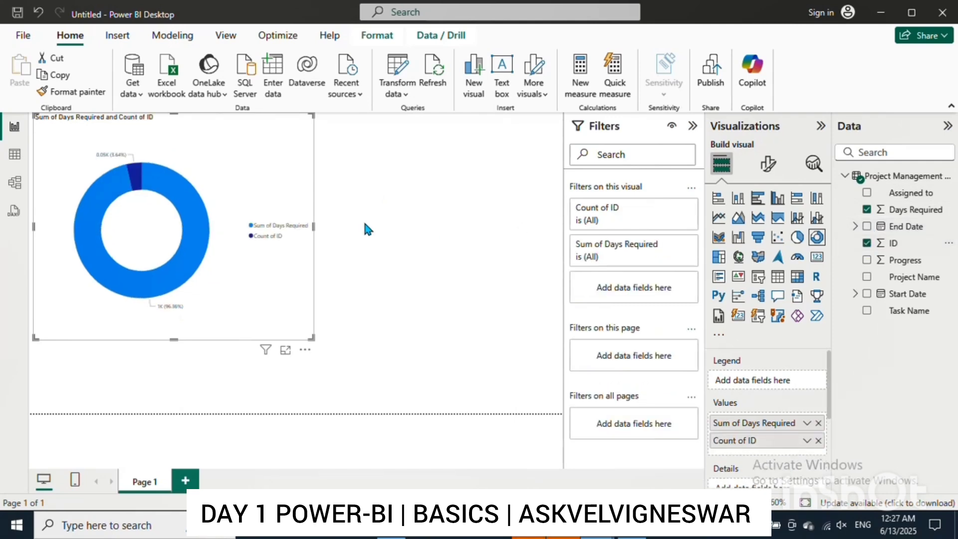
click(867, 243)
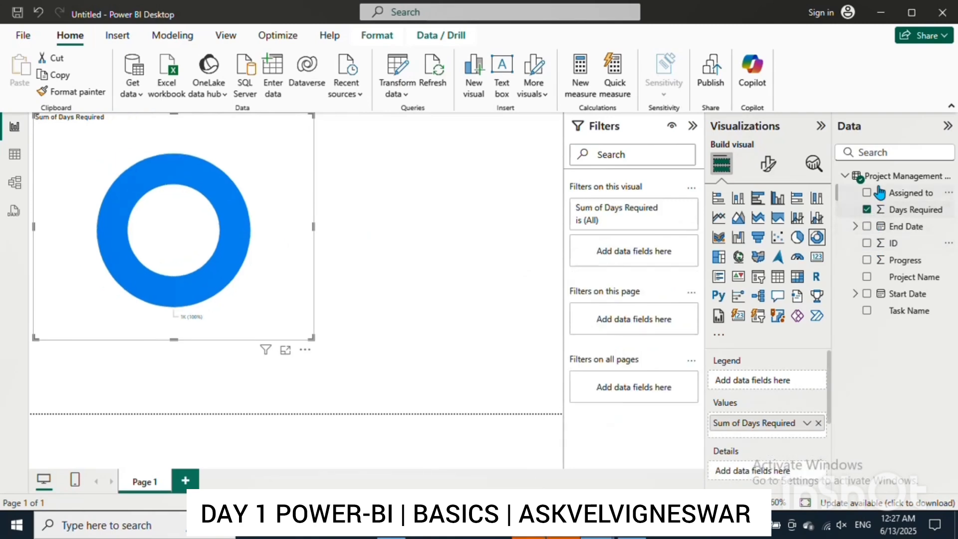
click(867, 276)
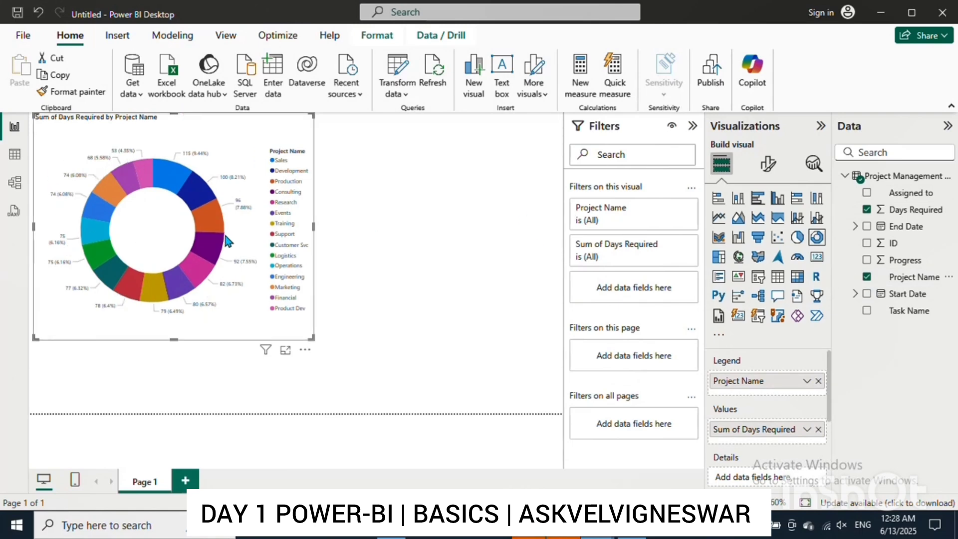
Step: Collapse the filters area, make the donut chart wider and shorter, and fit it into the page's upper-right corner
click(692, 126)
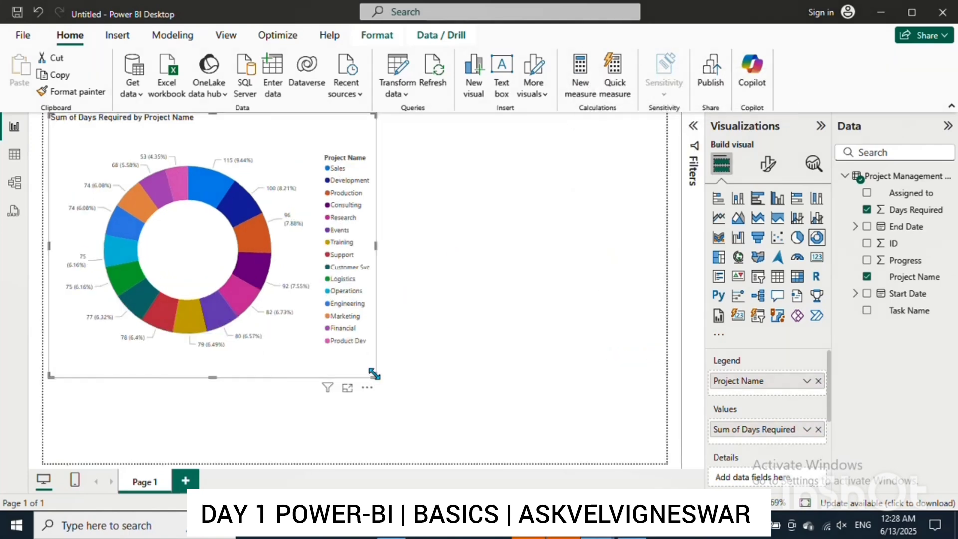
drag(374, 375, 464, 284)
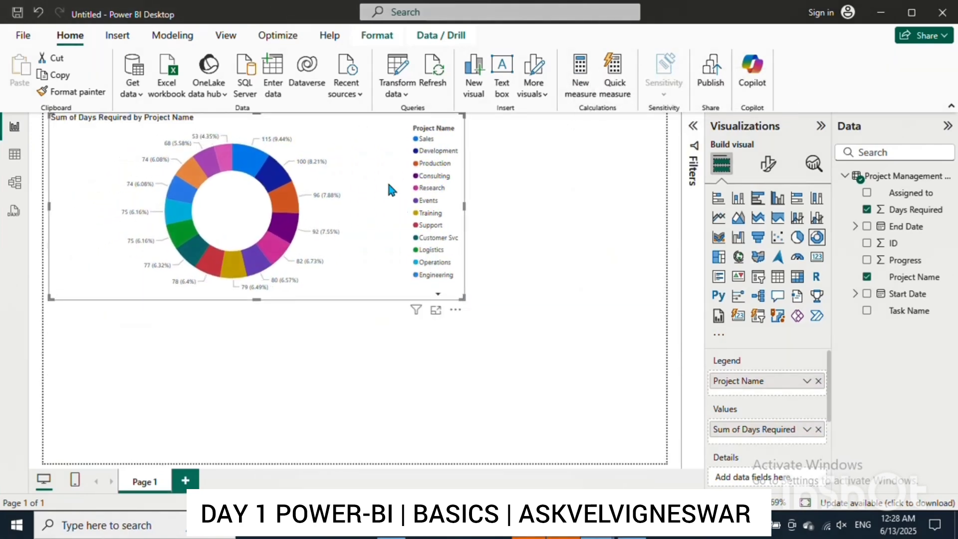
drag(368, 131, 566, 114)
drag(250, 205, 359, 192)
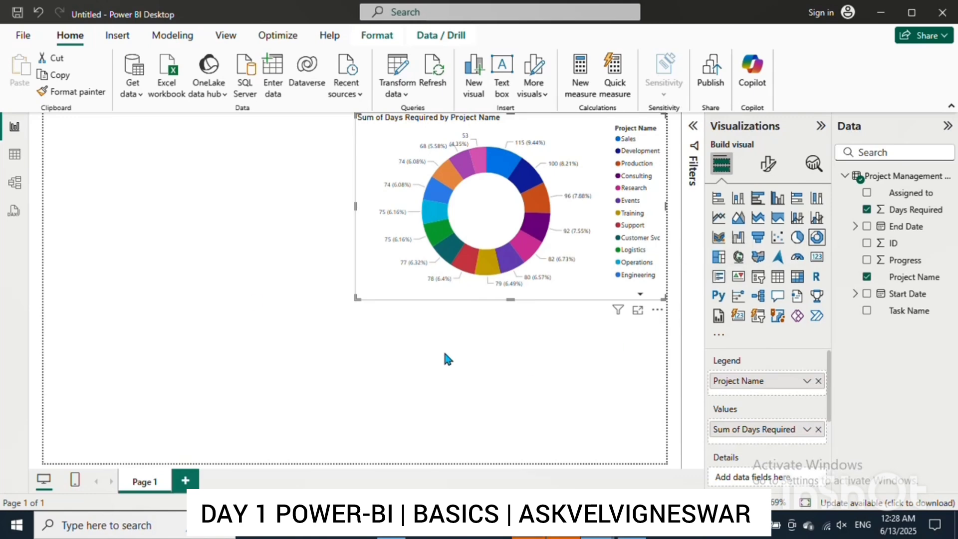
Step: Add a widened multi-row card below the donut chart with the fields Assigned to and Task Name
click(15, 156)
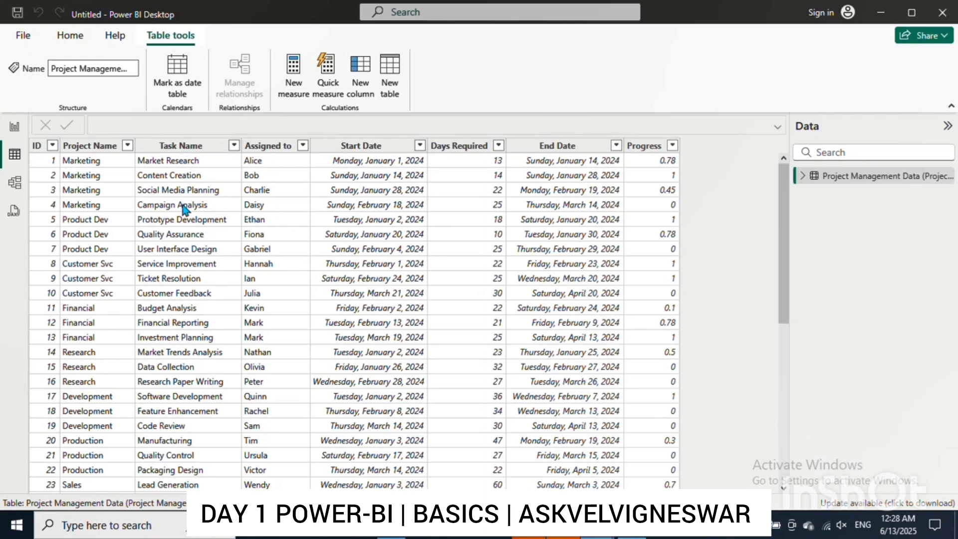
click(14, 129)
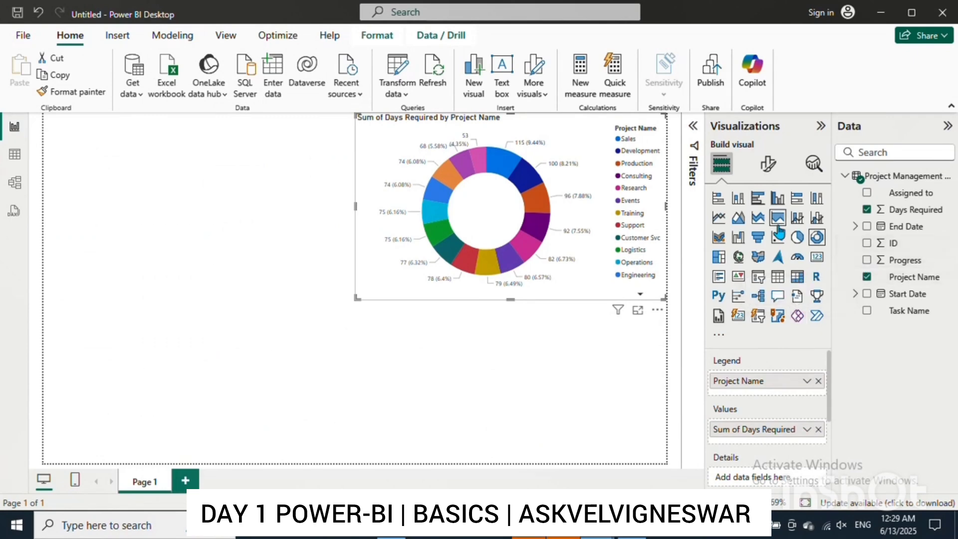
click(627, 342)
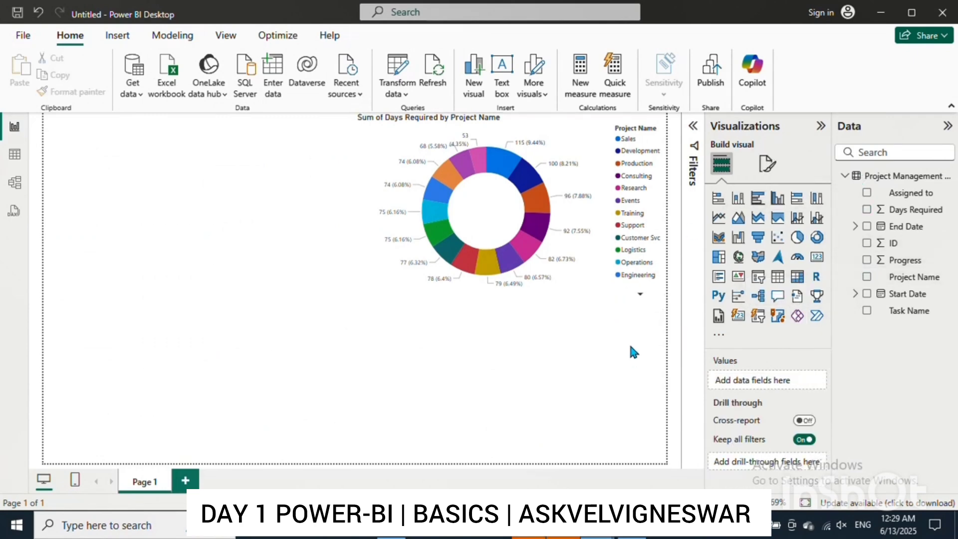
click(724, 279)
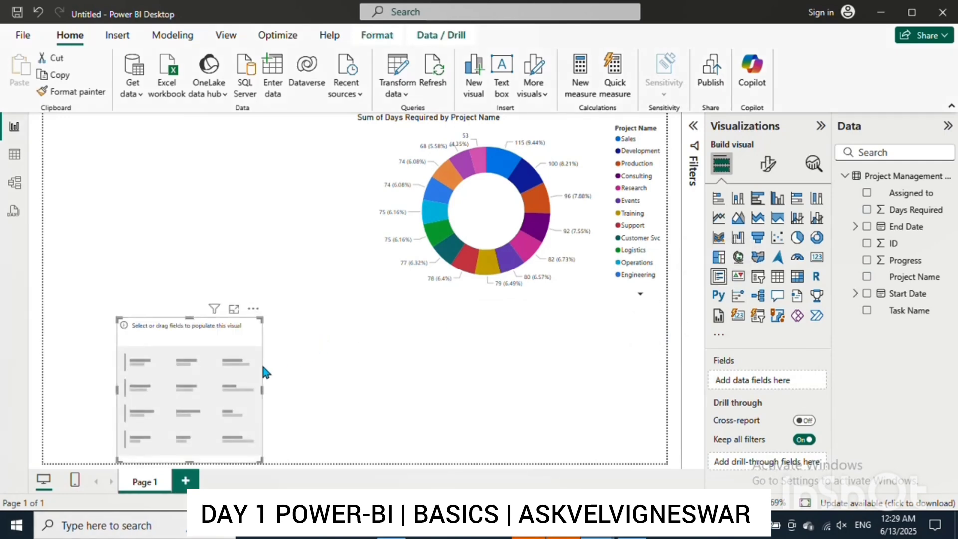
drag(263, 389, 505, 384)
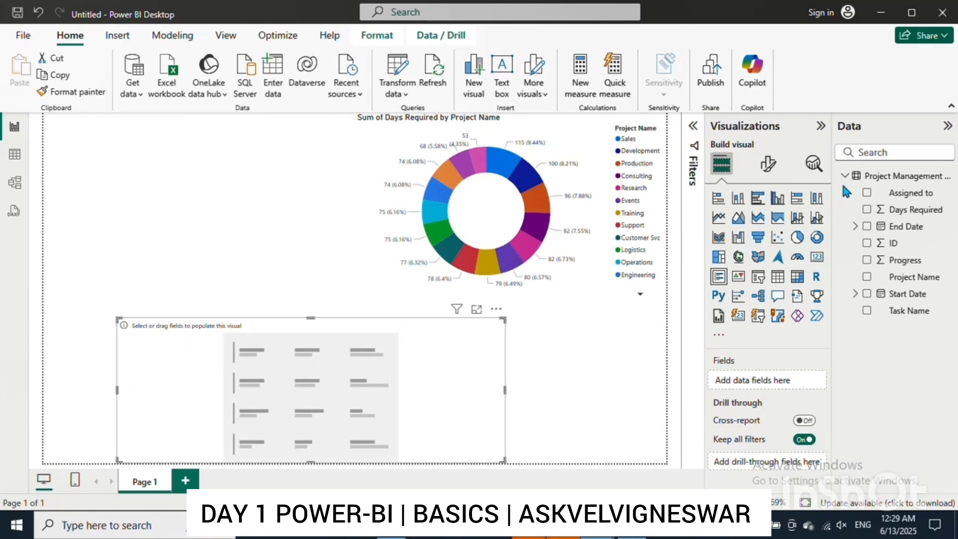
click(866, 193)
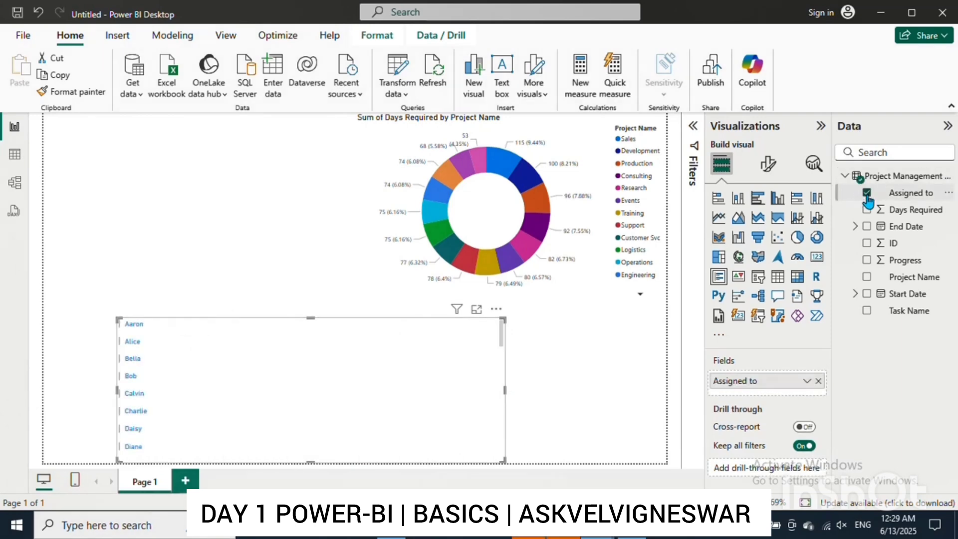
click(867, 310)
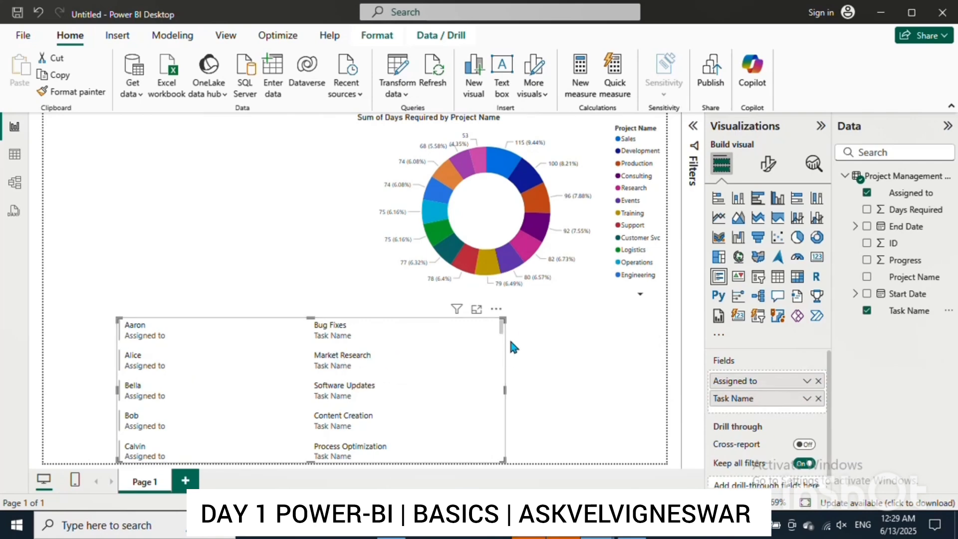
mouse_move(502, 329)
mouse_down()
mouse_move(505, 359)
mouse_move(504, 329)
mouse_up()
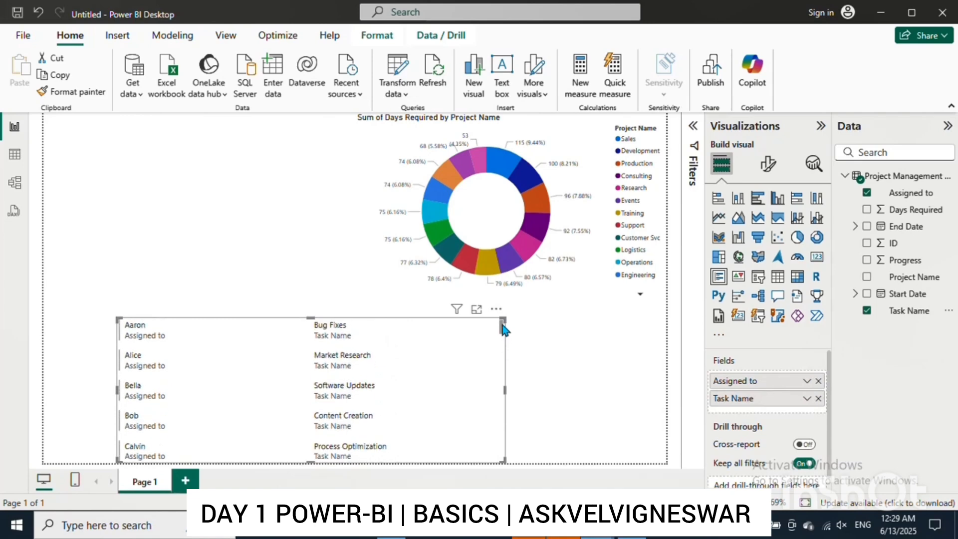
Step: Cross-filter the multi-row card by the Sales, Development, Production and Consulting slices in turn, and clear the selection
click(505, 161)
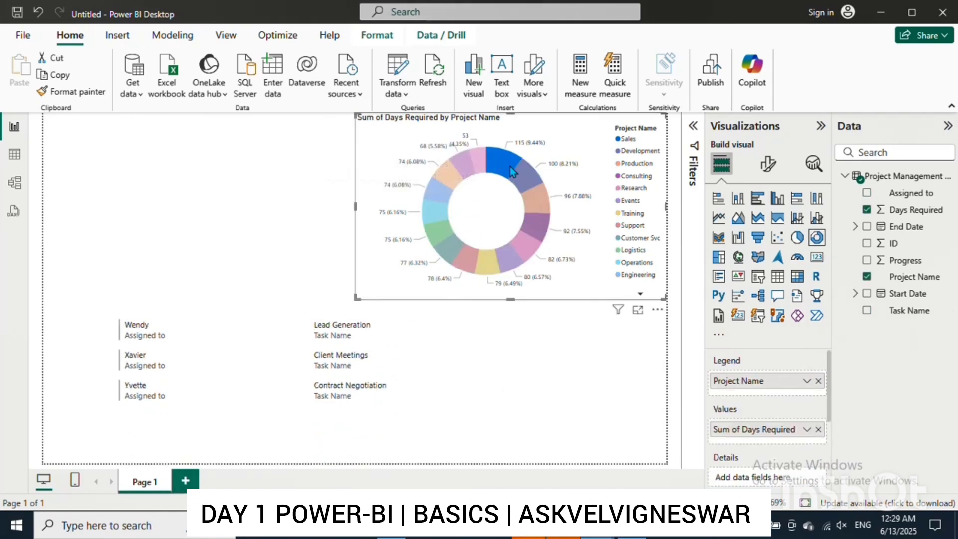
click(523, 180)
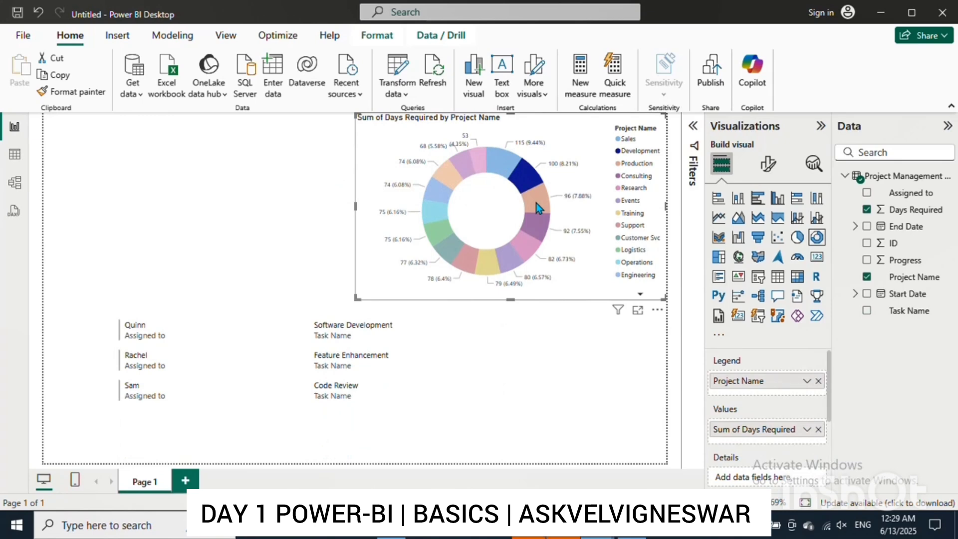
click(536, 203)
click(534, 223)
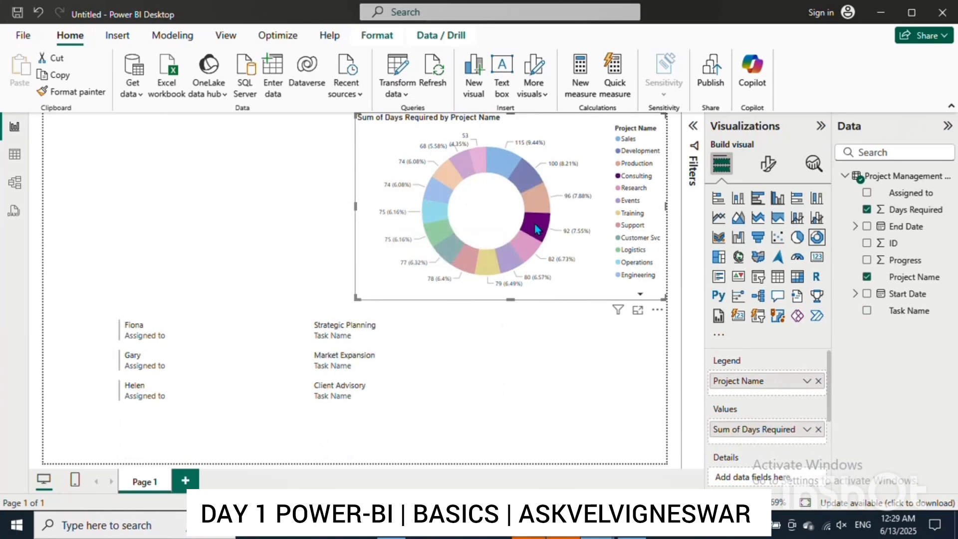
click(534, 223)
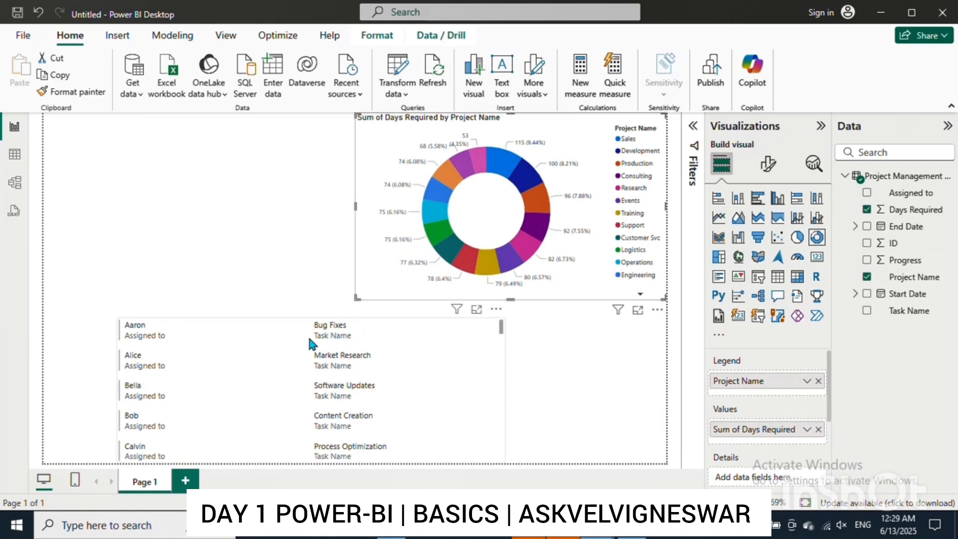
Step: Move the multi-row card to the page's lower-left corner and narrow it to about half the page width
click(280, 349)
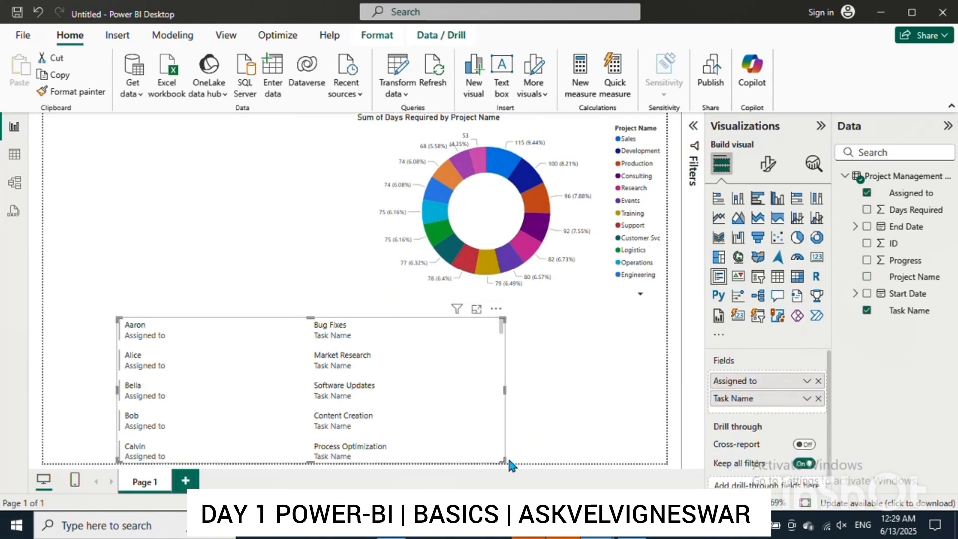
drag(504, 462, 543, 455)
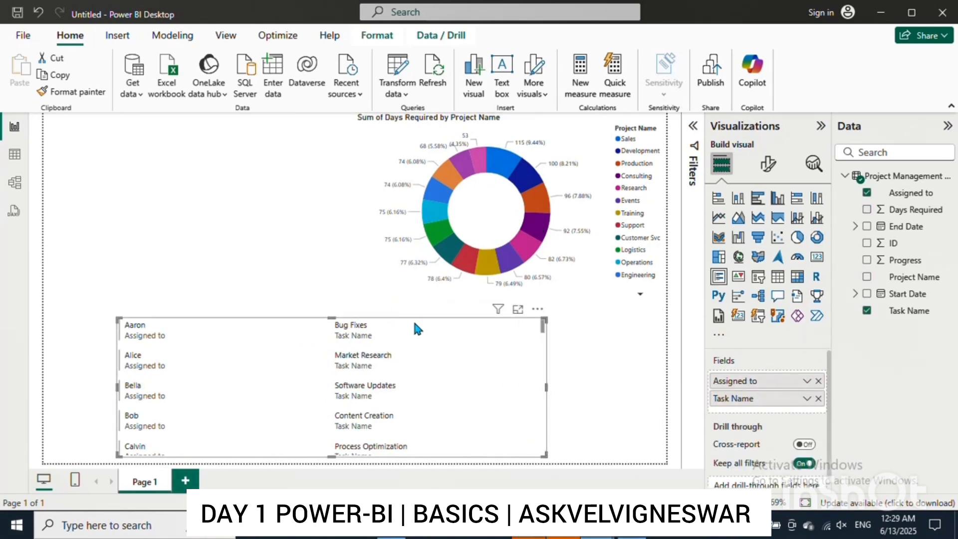
drag(414, 319, 346, 321)
click(347, 324)
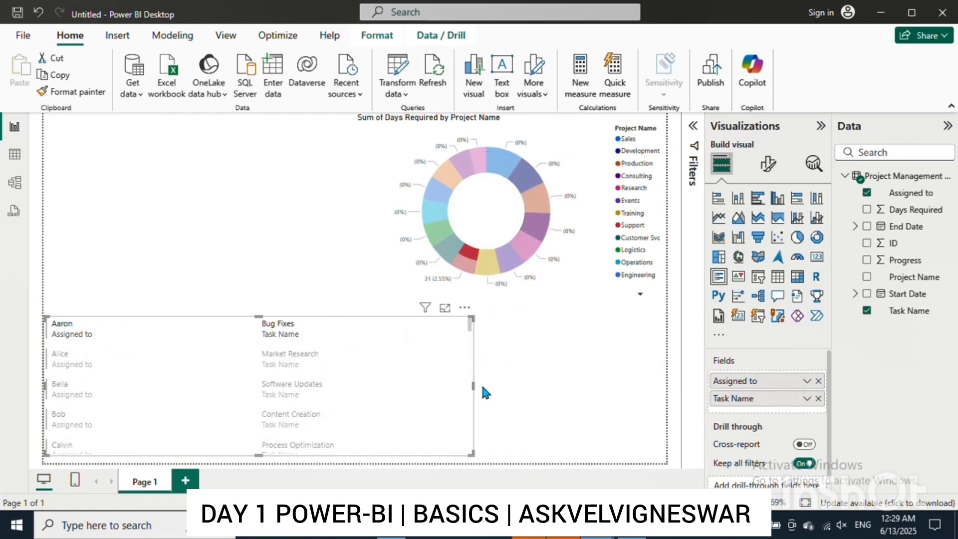
drag(473, 387, 364, 386)
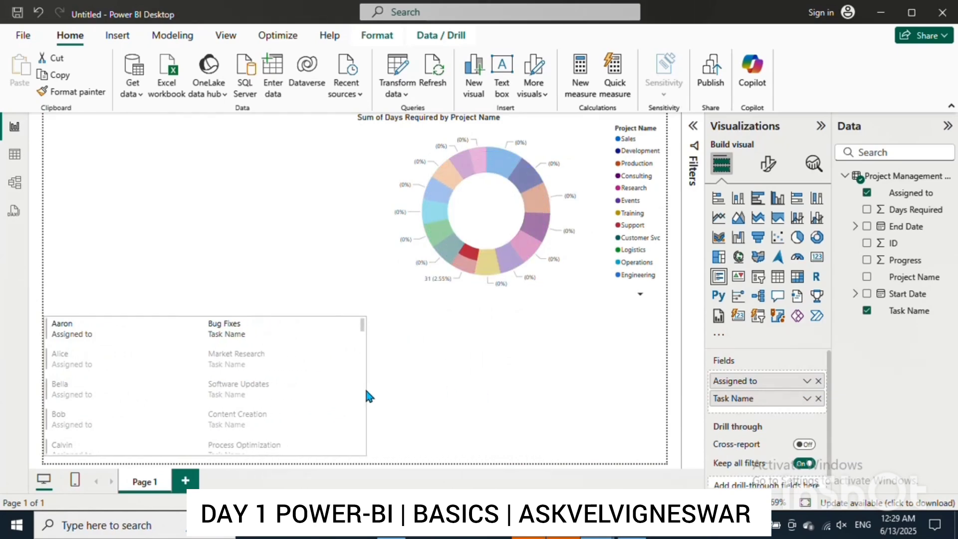
Step: Highlight the donut chart by the Market Research and Software Updates rows of the multi-row card, and clear the selection
click(227, 357)
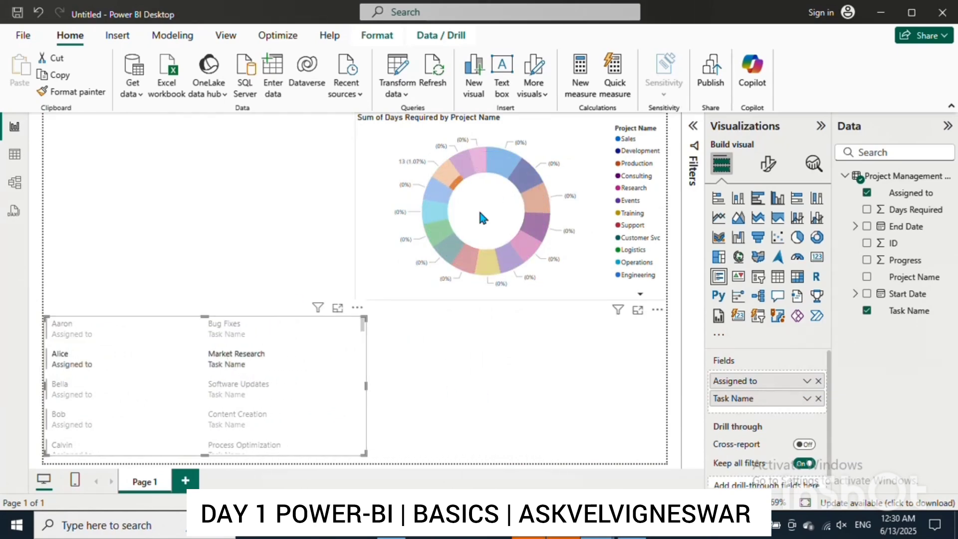
click(250, 385)
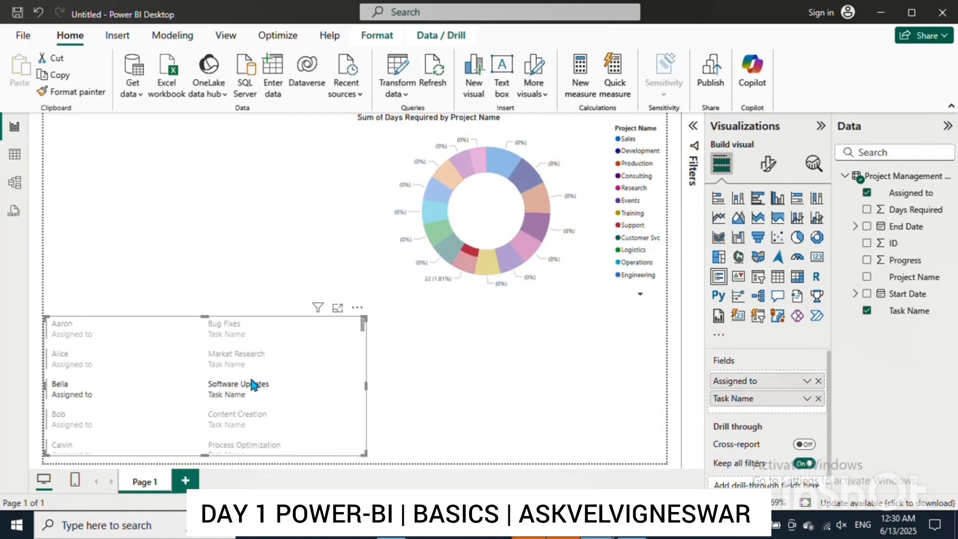
click(240, 387)
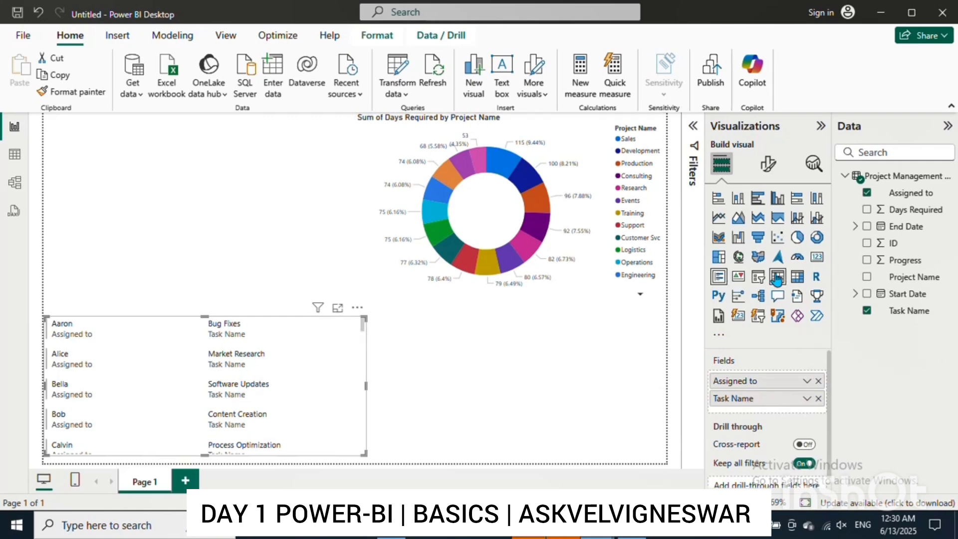
Step: Add a card showing the earliest Start Date in the page's lower-right corner, and narrow it from its left edge
click(547, 352)
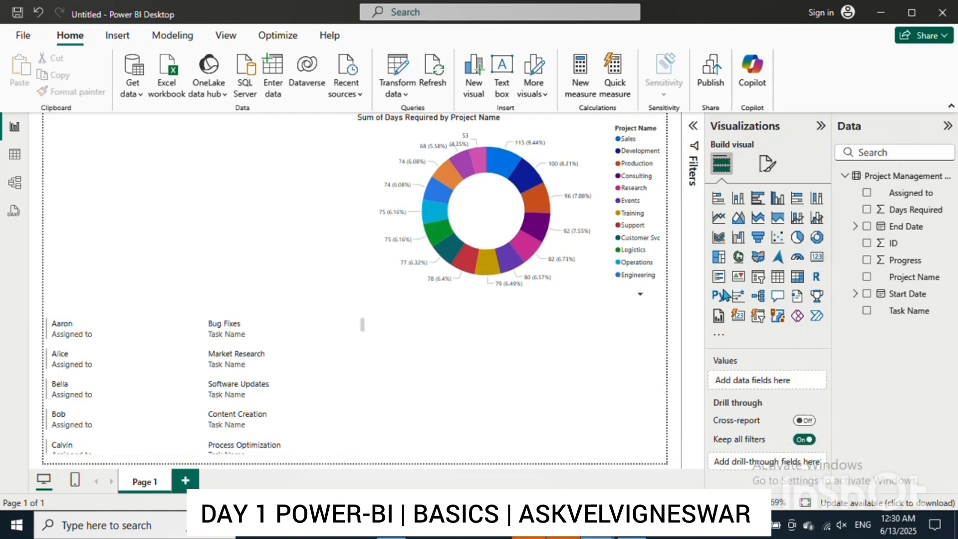
click(818, 258)
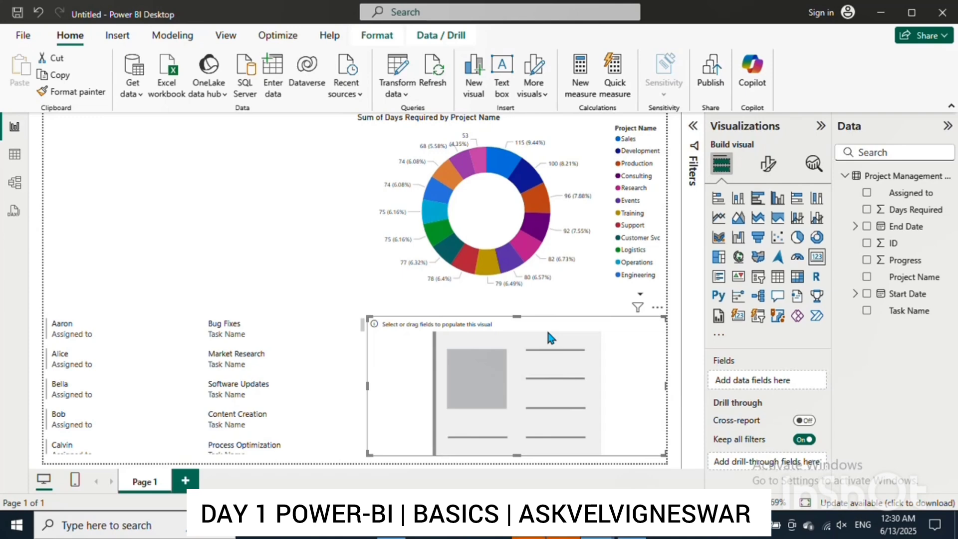
click(868, 294)
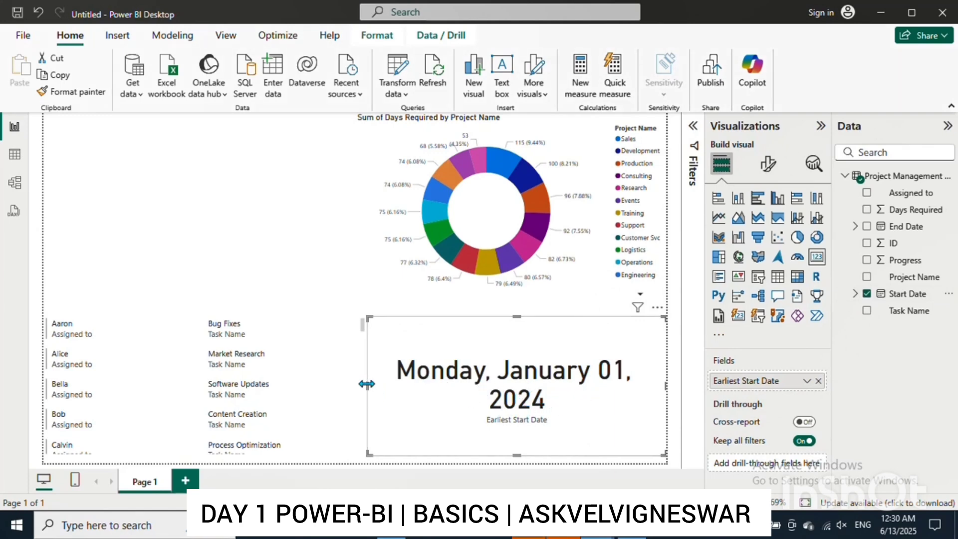
drag(368, 385, 478, 385)
Step: Cross-filter both cards by the Development, Production, Consulting and Engineering slices in turn, leaving Engineering selected and the chart deselected
click(525, 188)
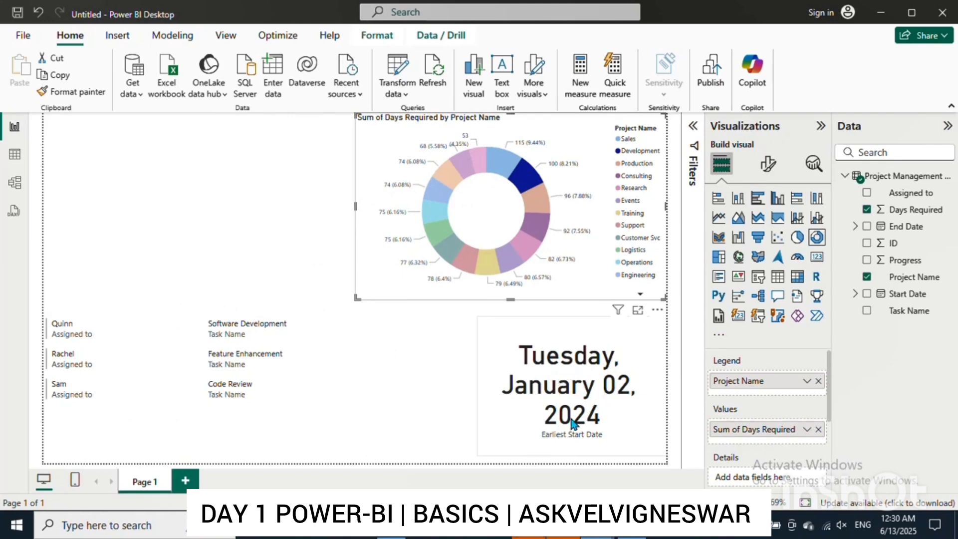
click(540, 200)
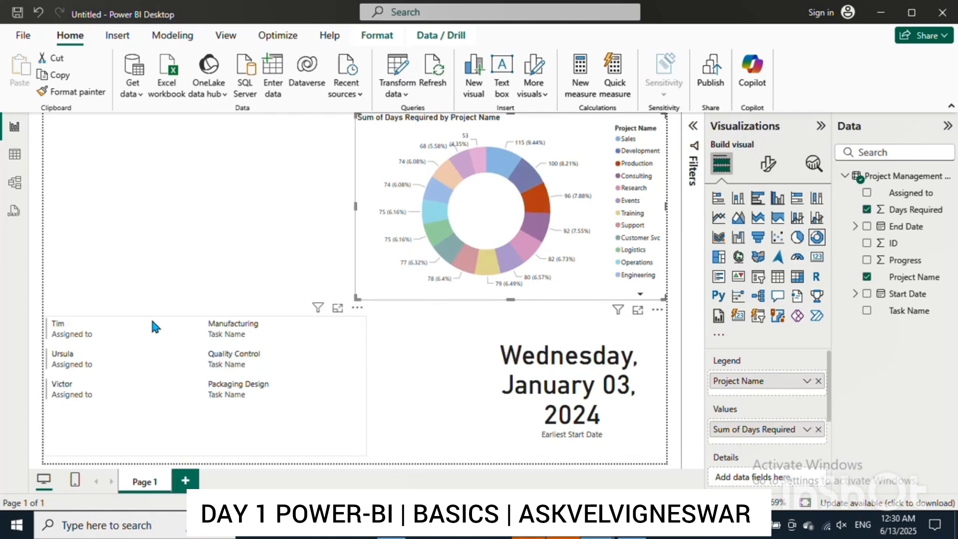
click(543, 234)
click(543, 233)
click(437, 193)
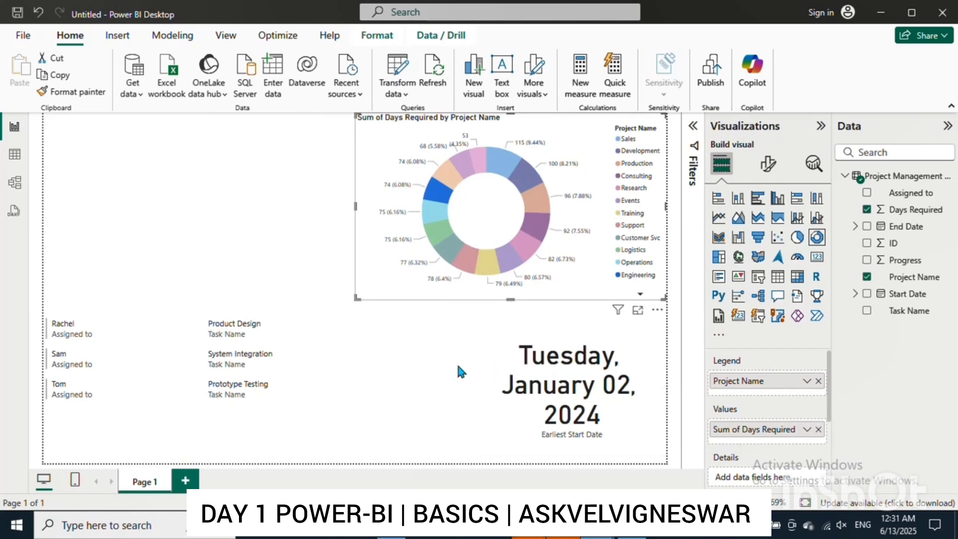
click(474, 362)
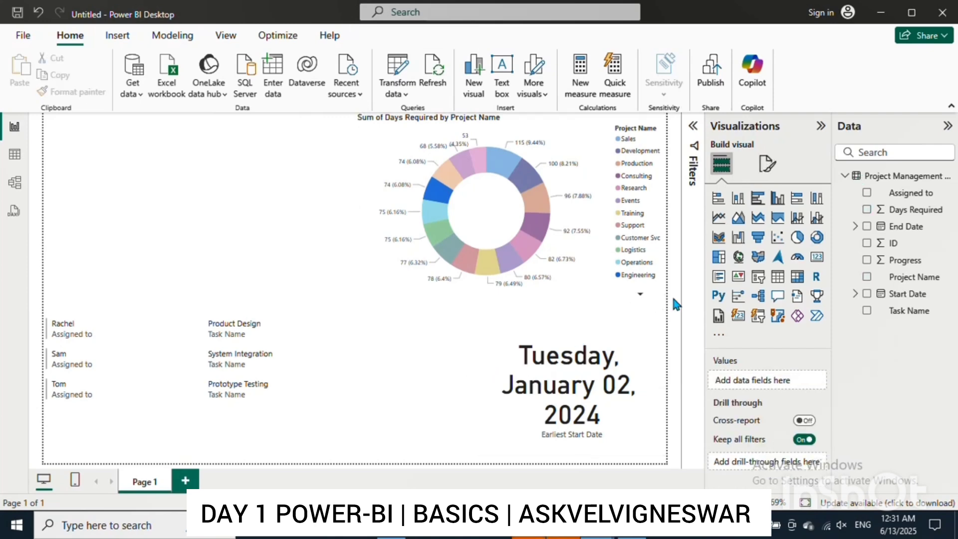
Step: Add a card showing the earliest End Date, narrow it from its left edge, and place it beside the Start Date card
click(816, 259)
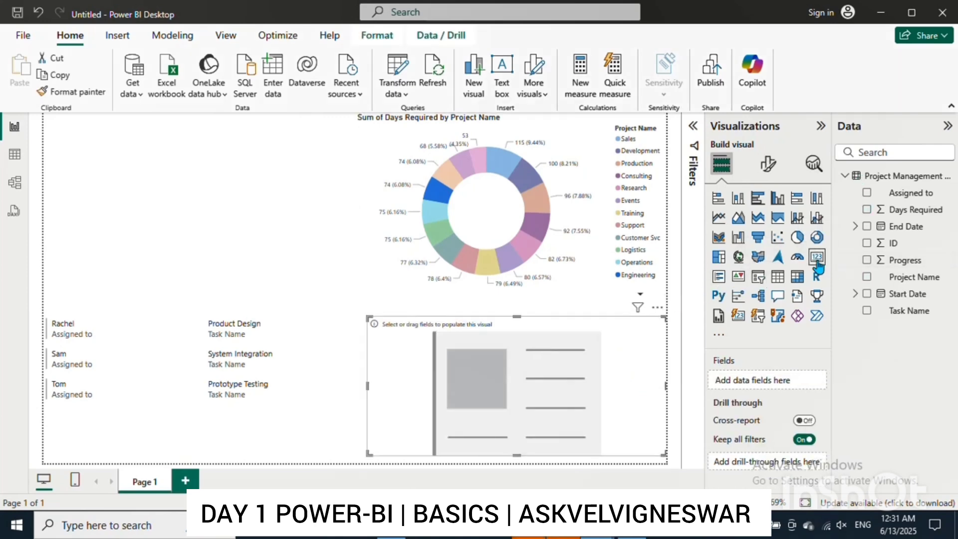
click(867, 226)
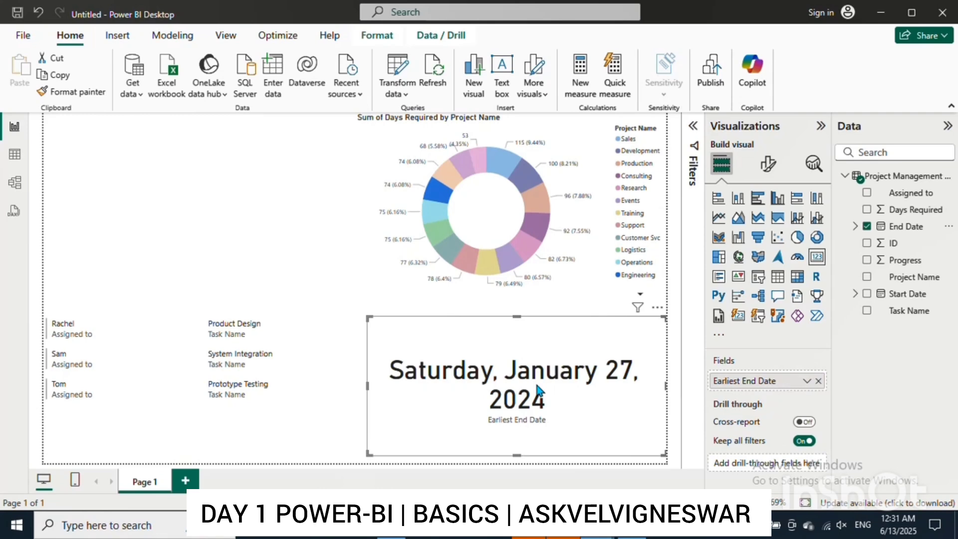
drag(366, 384, 498, 388)
drag(606, 333, 428, 331)
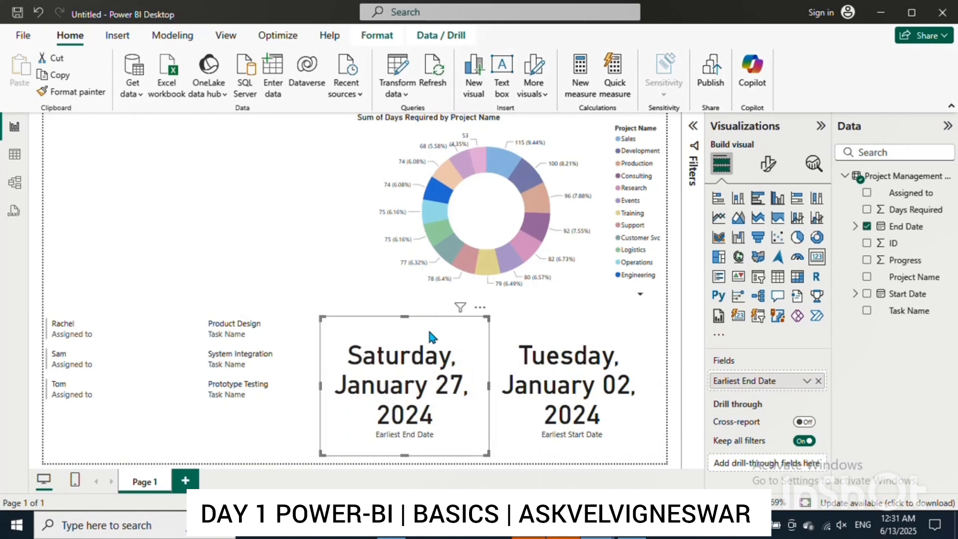
Step: Cross-filter the cards by the Development, Production and Consulting slices of the donut chart in turn
click(576, 342)
click(531, 174)
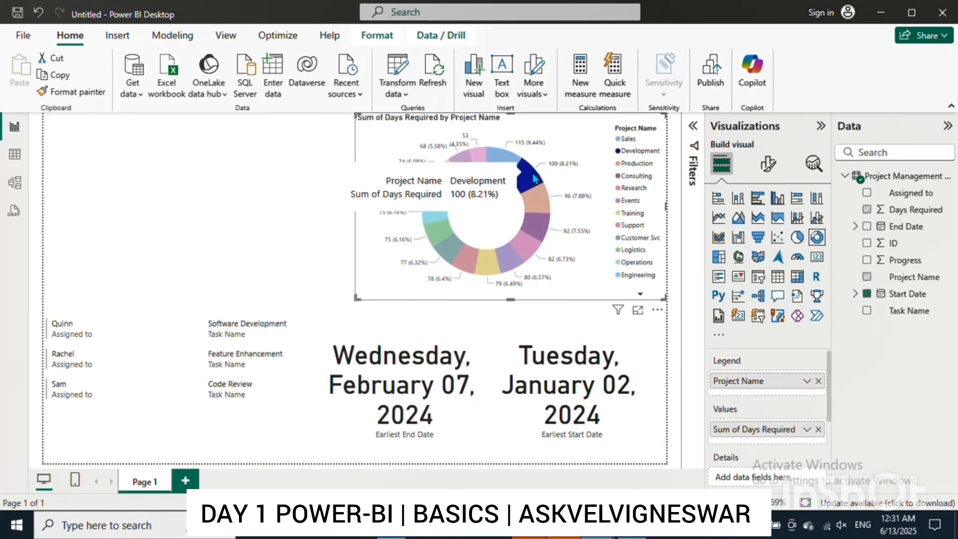
click(534, 202)
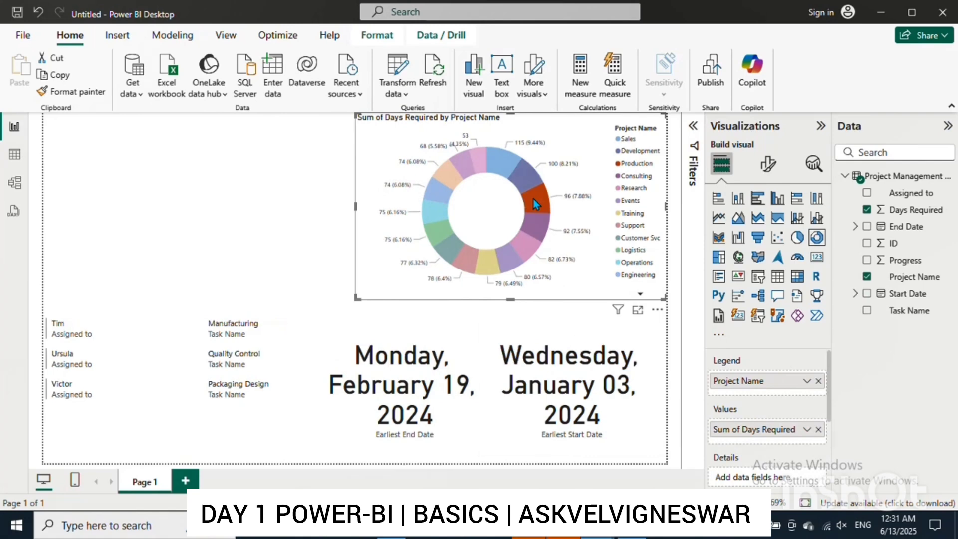
click(538, 229)
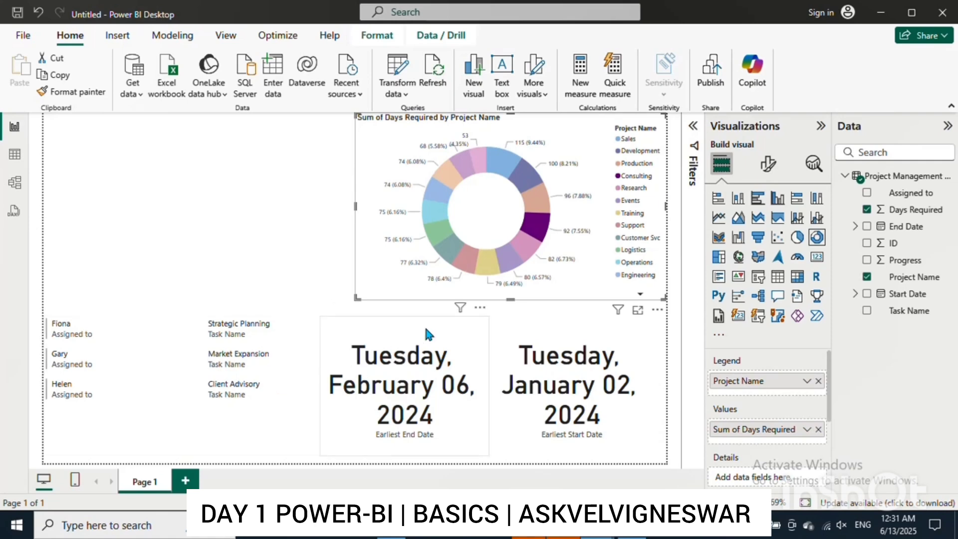
Step: Shift the End Date card slightly, move the Start Date card to the page's upper-left corner, and shrink it from its lower-right corner
drag(394, 310, 361, 296)
drag(513, 341, 74, 154)
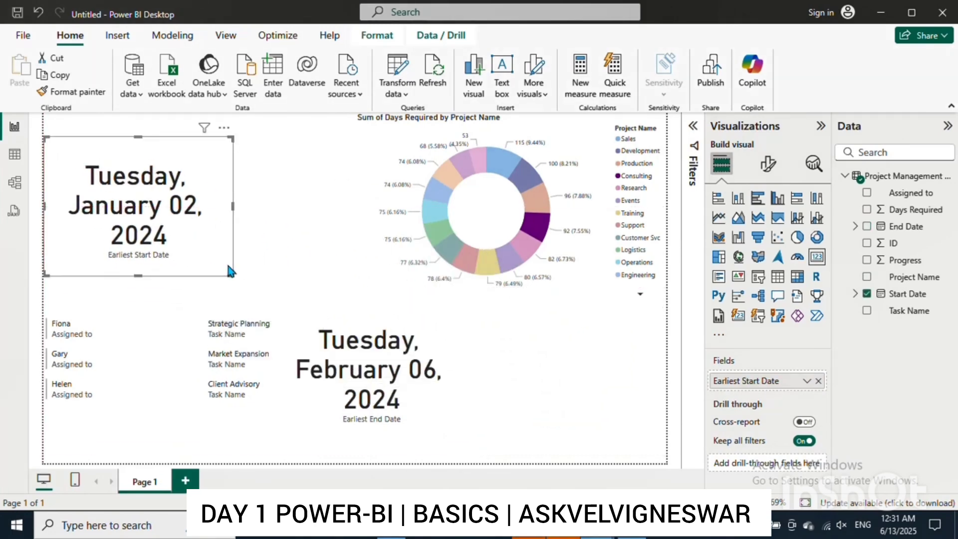
drag(233, 275, 173, 239)
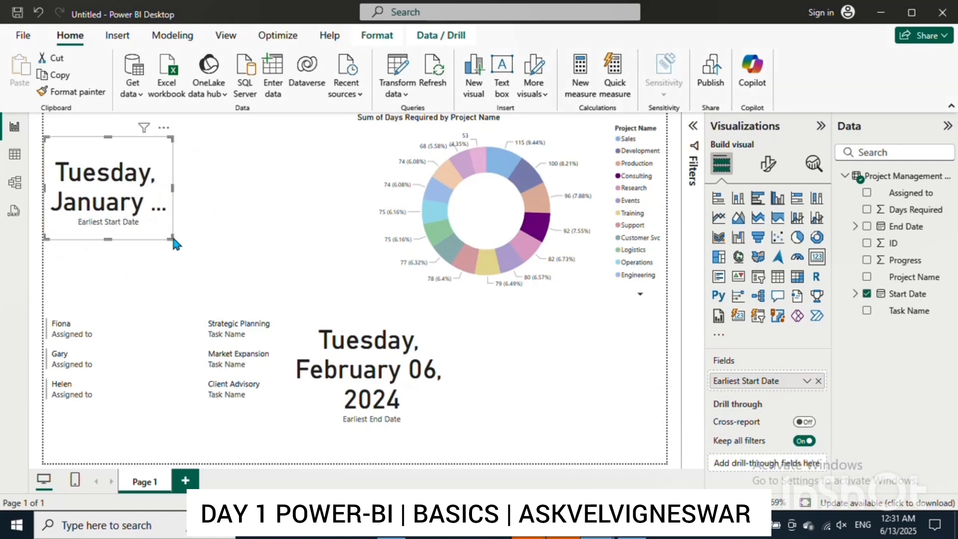
Step: Place the End Date card directly beneath the Start Date card at a similar reduced size, and shift the multi-row card slightly down
click(376, 336)
drag(376, 336, 259, 243)
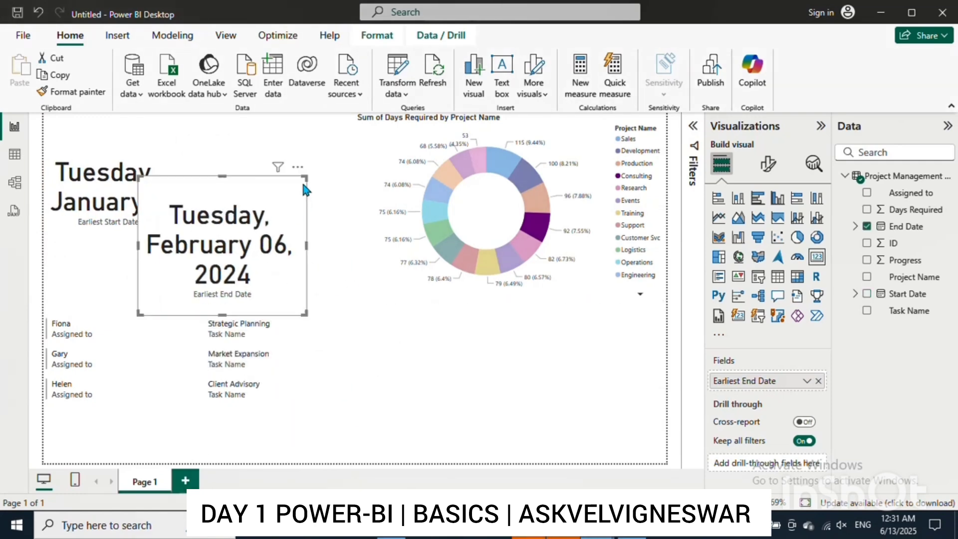
drag(304, 184, 157, 230)
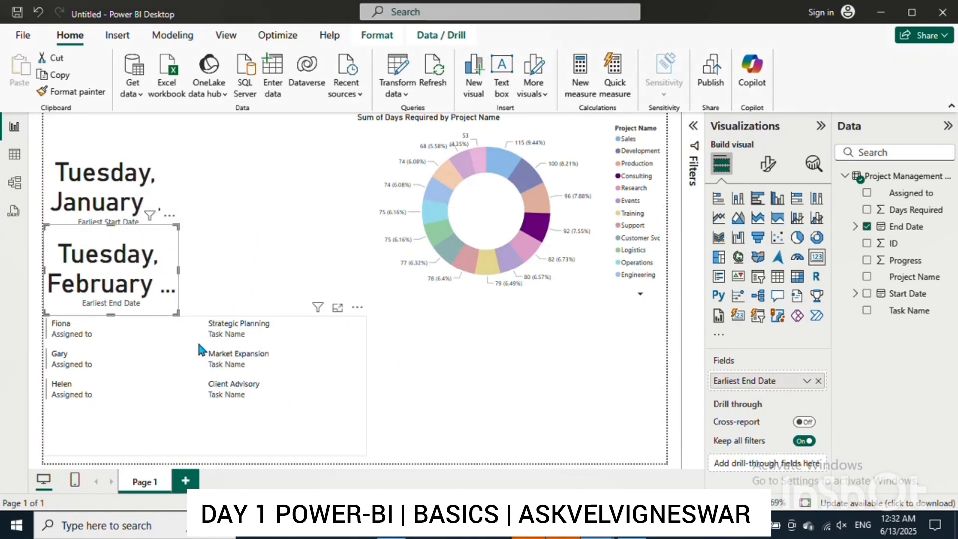
click(192, 355)
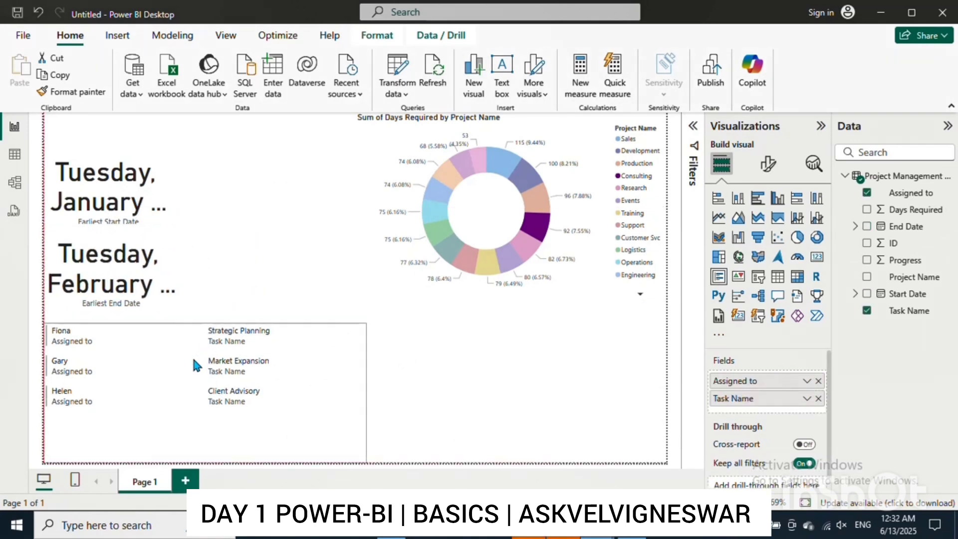
Step: Clear the Consulting selection, widen the donut chart leftward to fill the space beside the date cards, and lower its top edge slightly
click(263, 274)
click(370, 145)
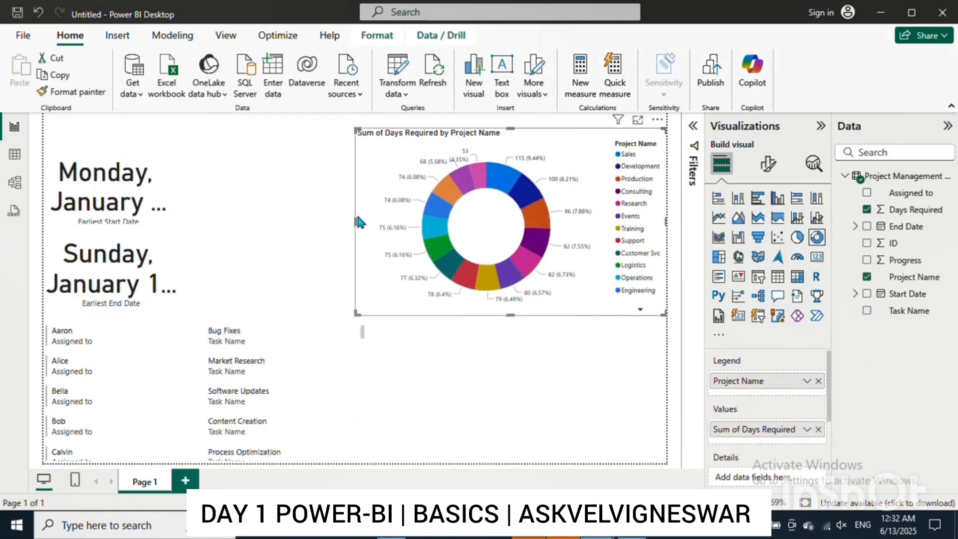
drag(357, 223, 205, 225)
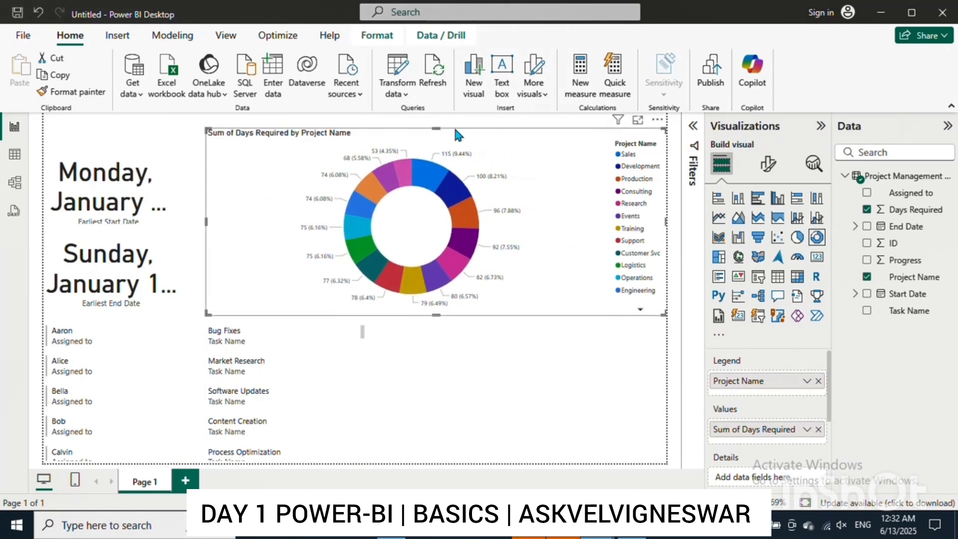
drag(436, 129, 441, 142)
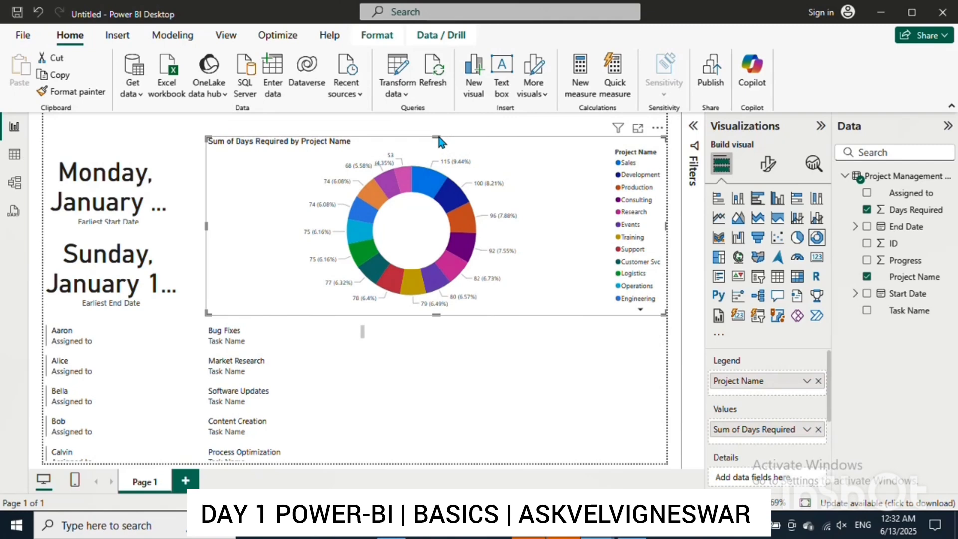
Step: Add a card showing the sum of Progress in the page's lower-right area and shift it slightly to the left
click(867, 275)
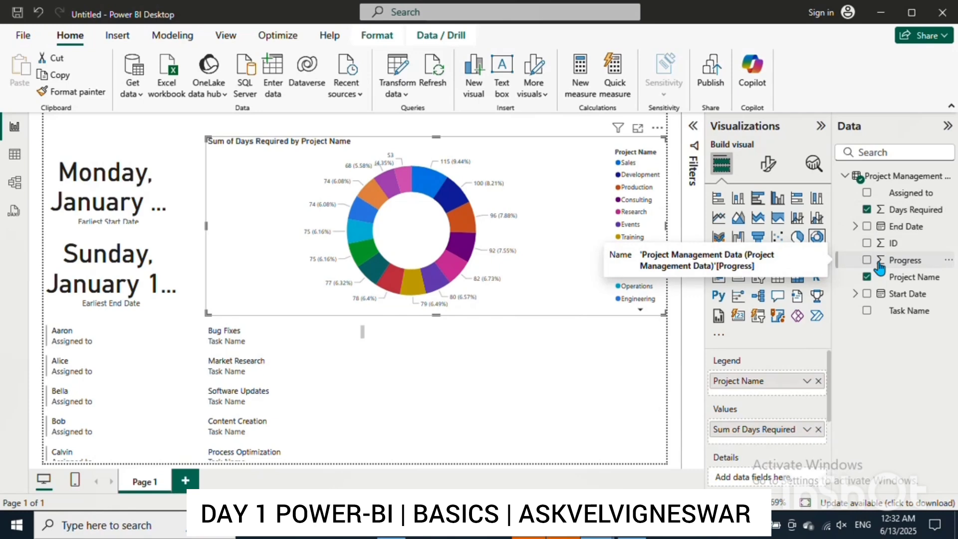
click(606, 360)
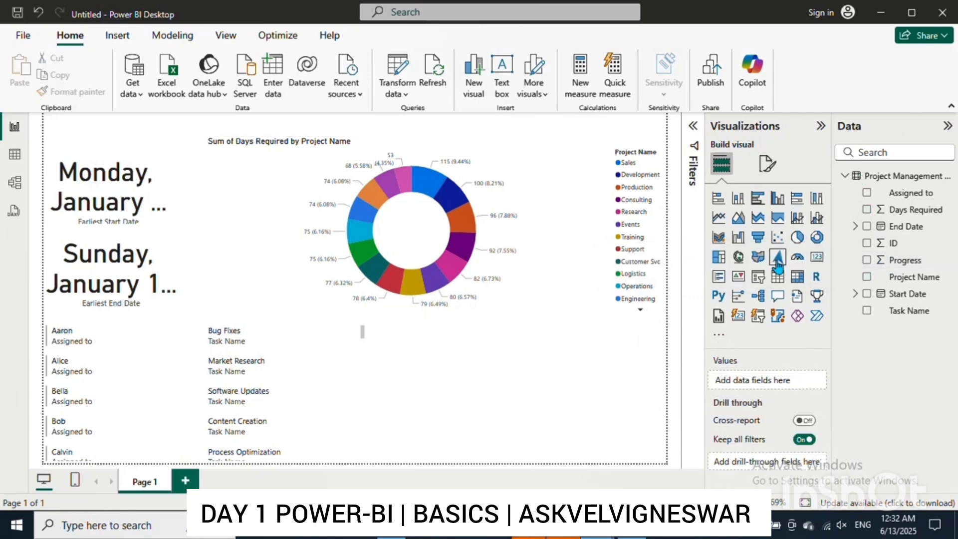
click(817, 257)
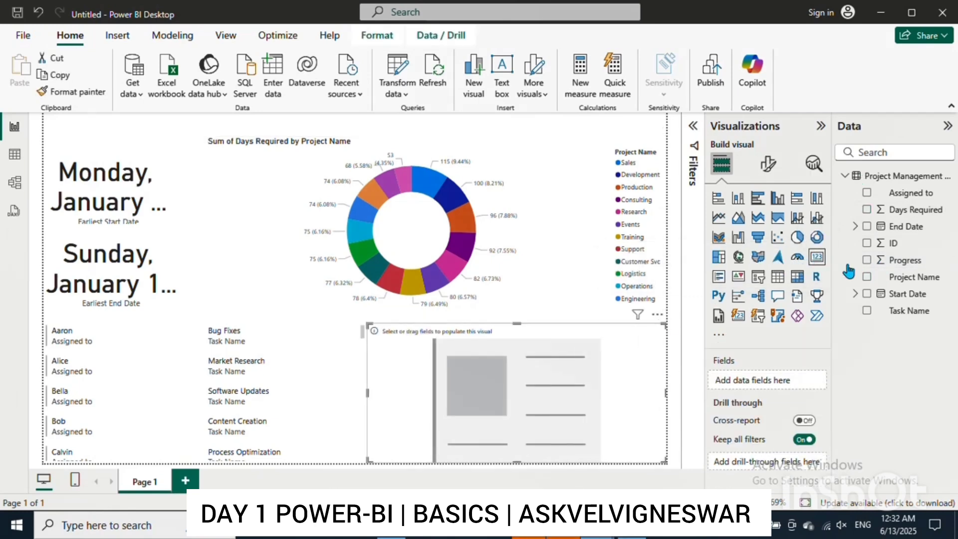
click(867, 260)
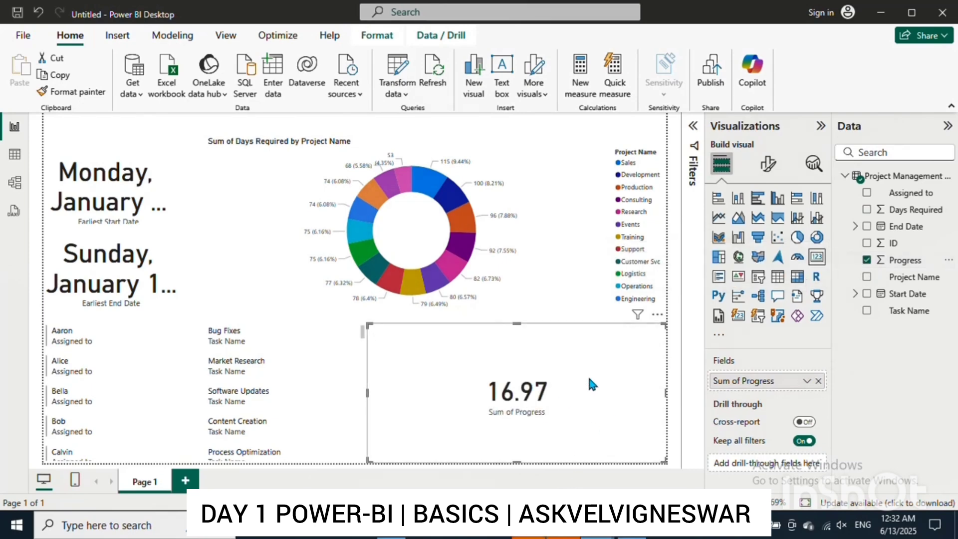
drag(587, 373, 556, 376)
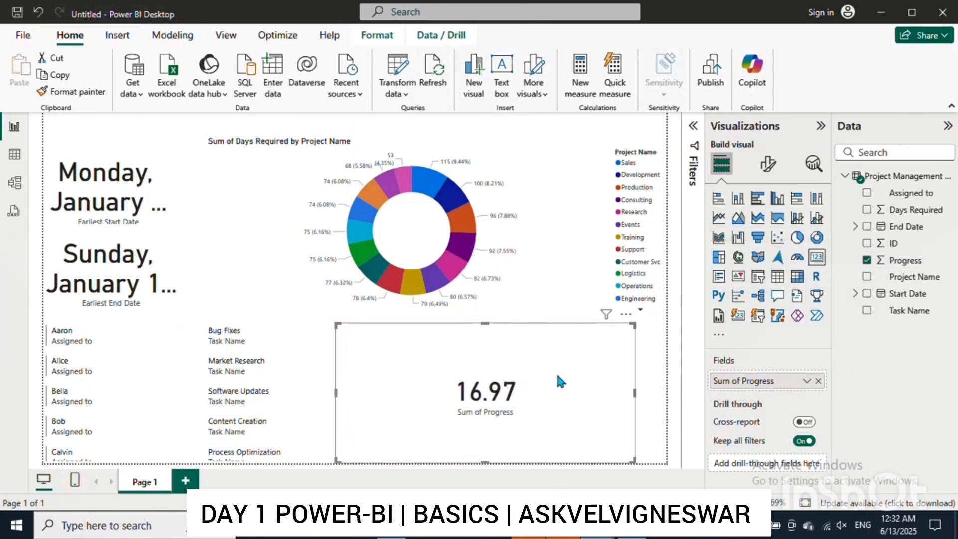
Step: Cross-filter all cards by individual donut slices, including Development, Production, Consulting, Sales and Support, ending on Operations, and select the Progress card
click(460, 206)
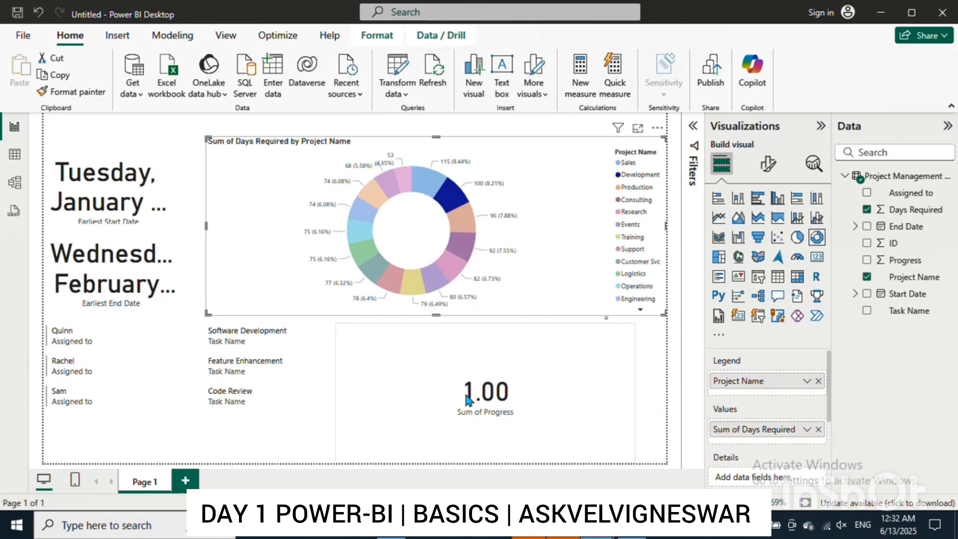
click(463, 222)
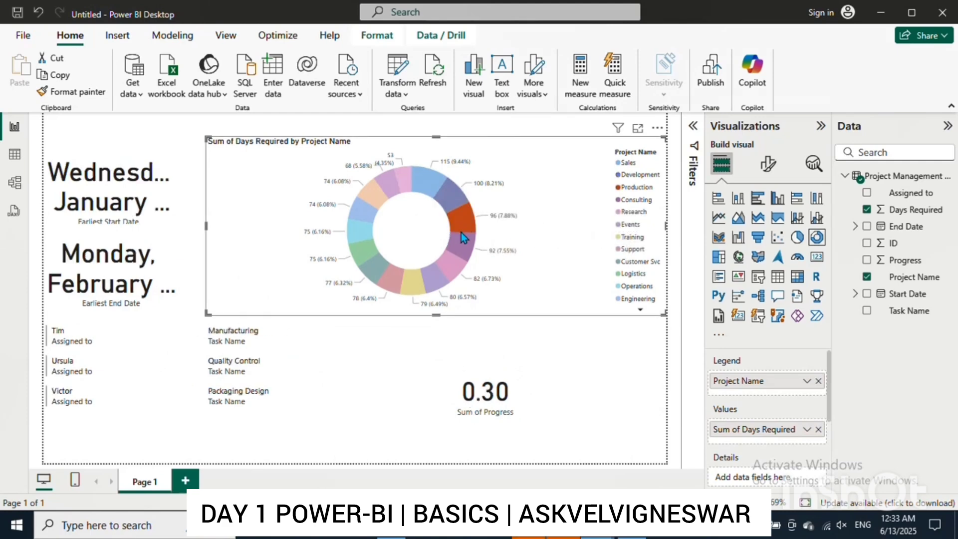
click(461, 238)
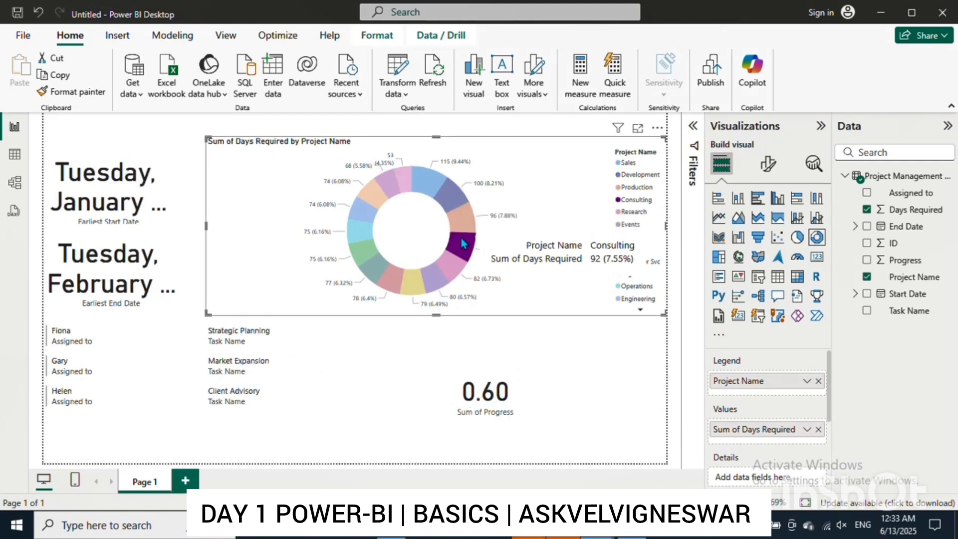
click(429, 185)
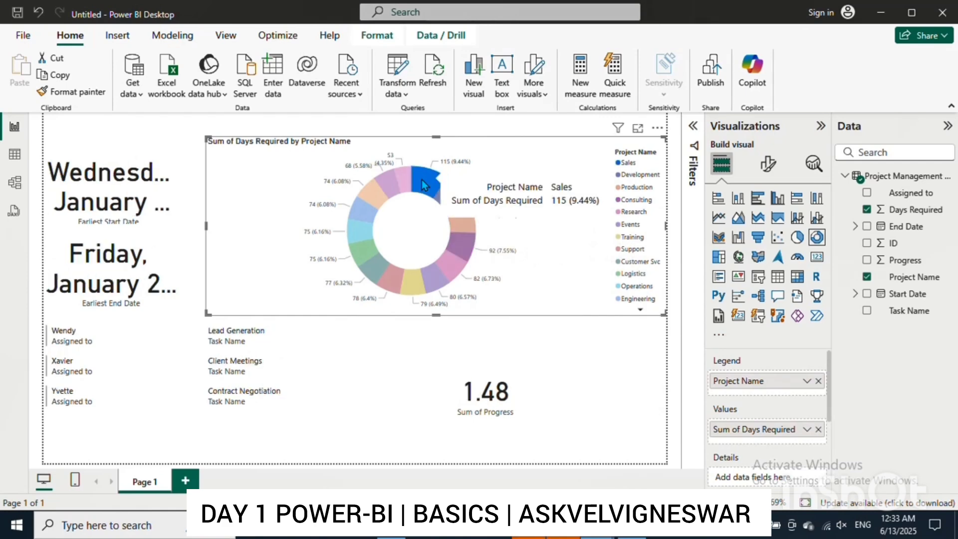
click(427, 278)
click(386, 277)
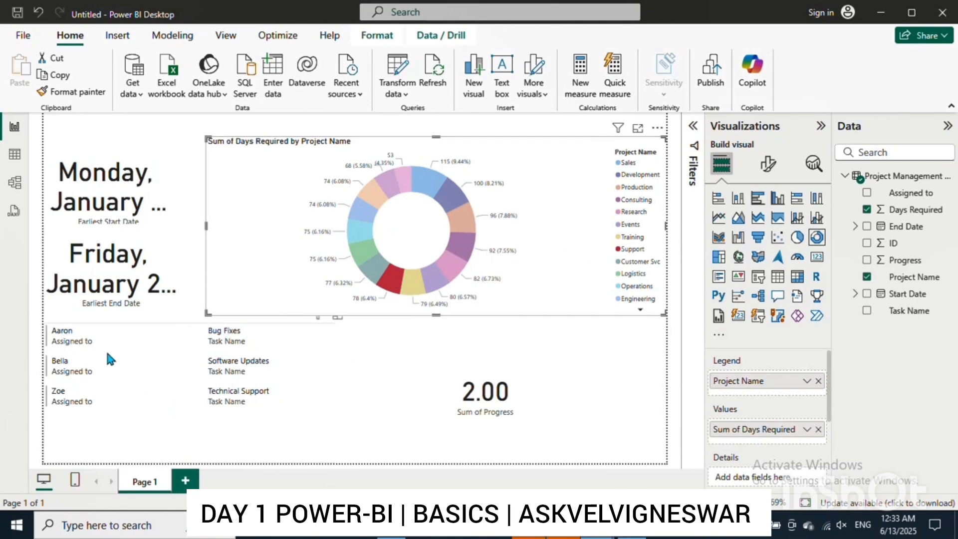
click(510, 410)
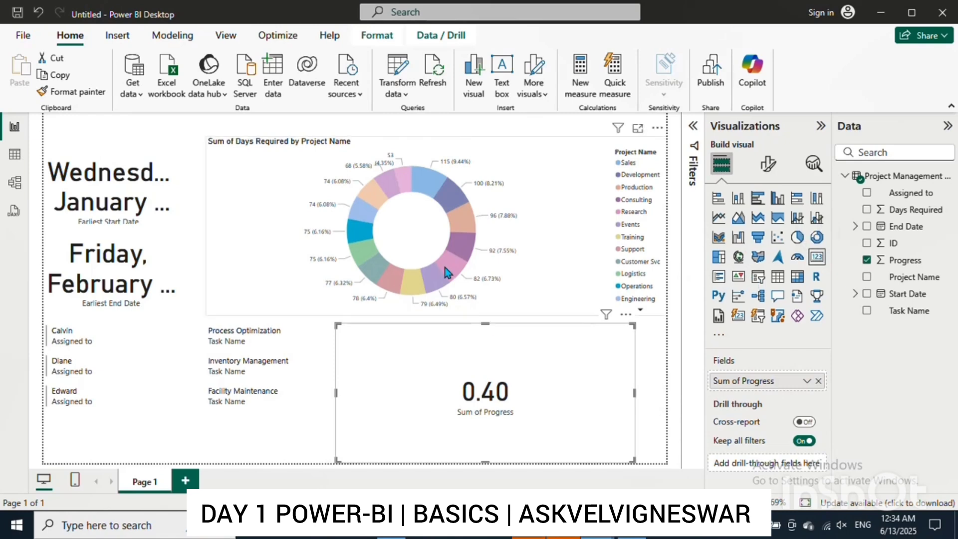
mouse_move(445, 268)
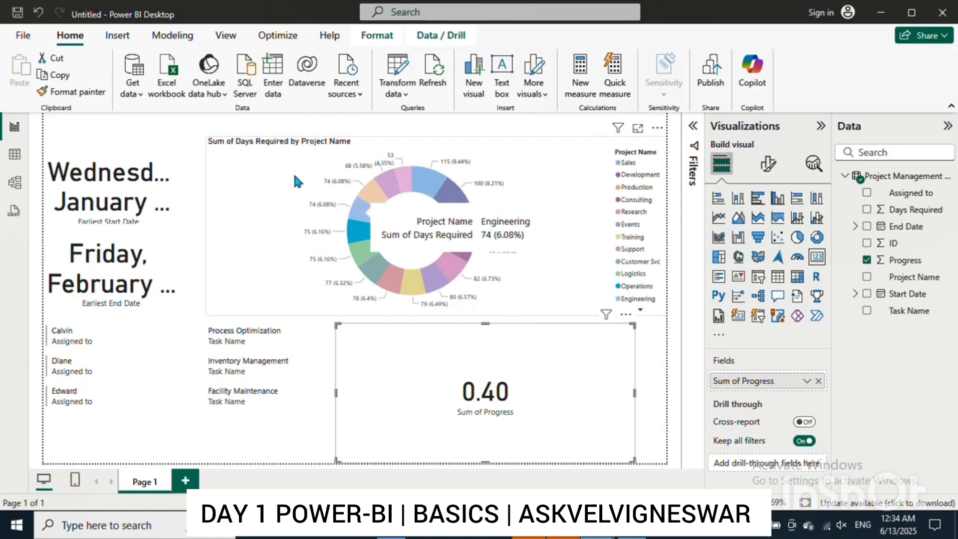
Step: Select the Start Date card and examine its visual and general formatting options, including background, visual border and shadow effects
click(177, 162)
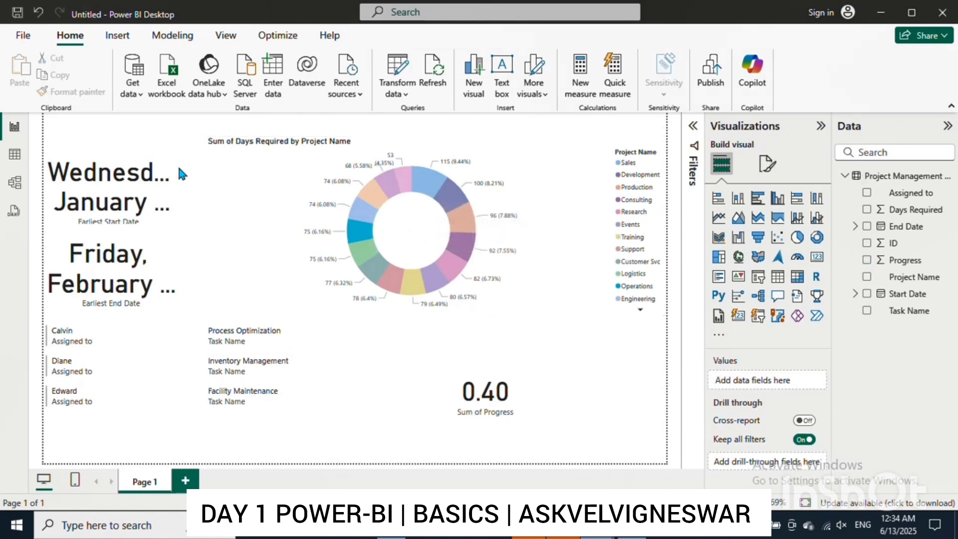
click(145, 180)
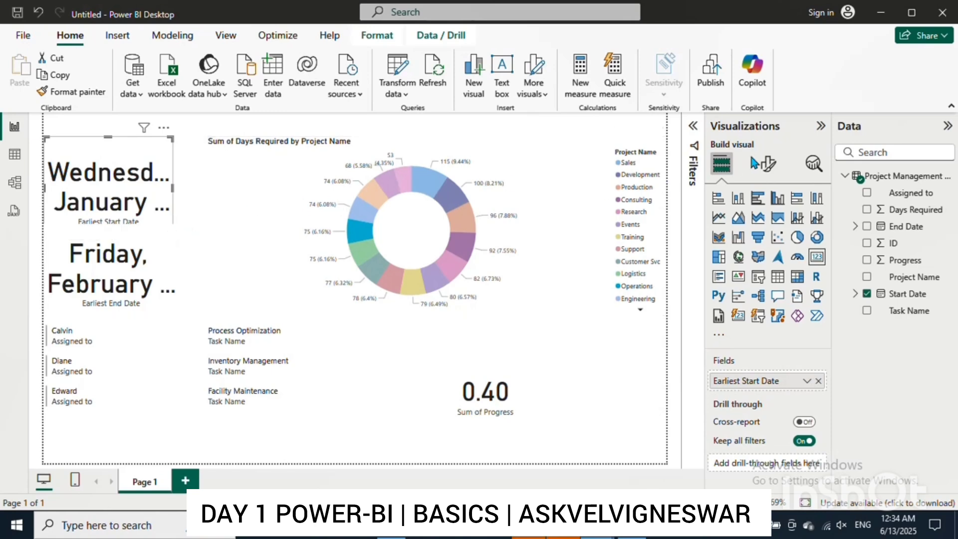
click(767, 164)
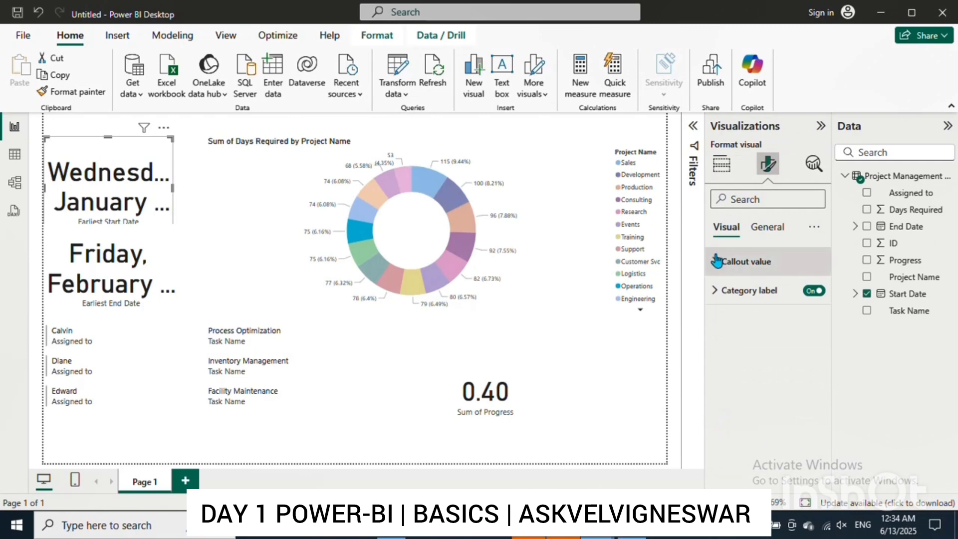
click(760, 230)
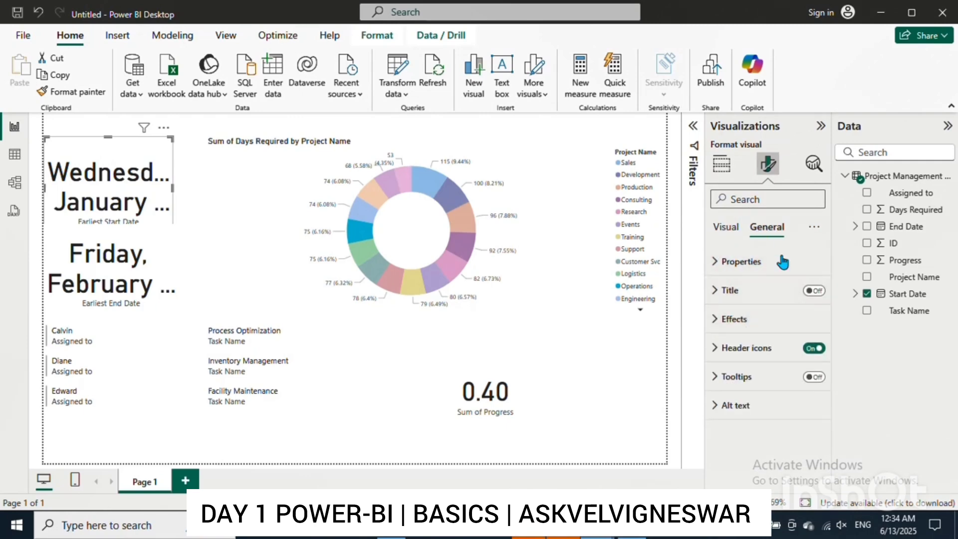
click(729, 229)
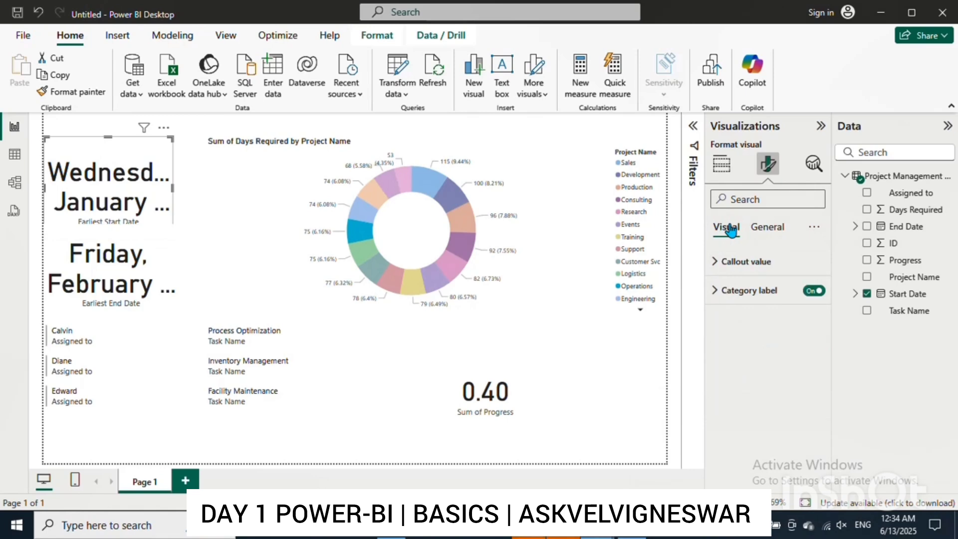
click(766, 228)
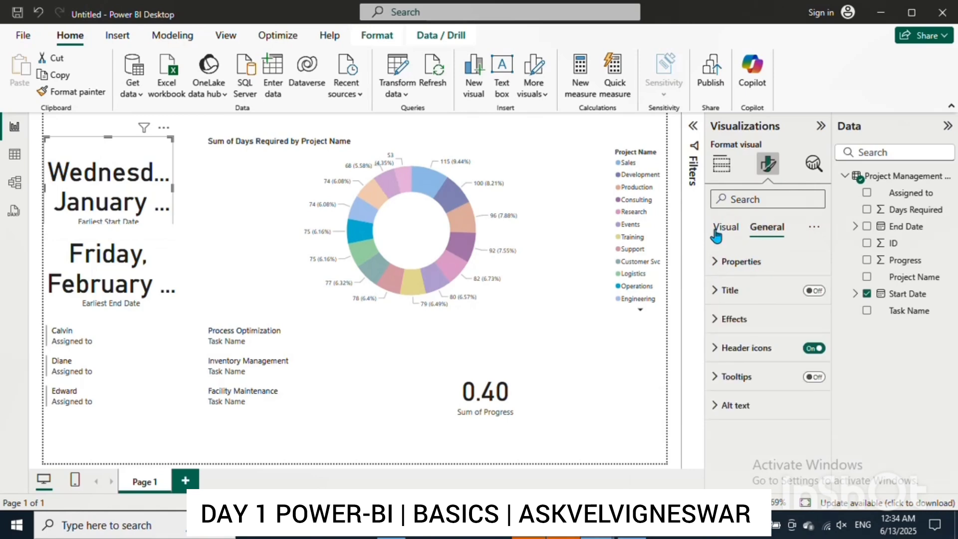
click(722, 228)
click(760, 231)
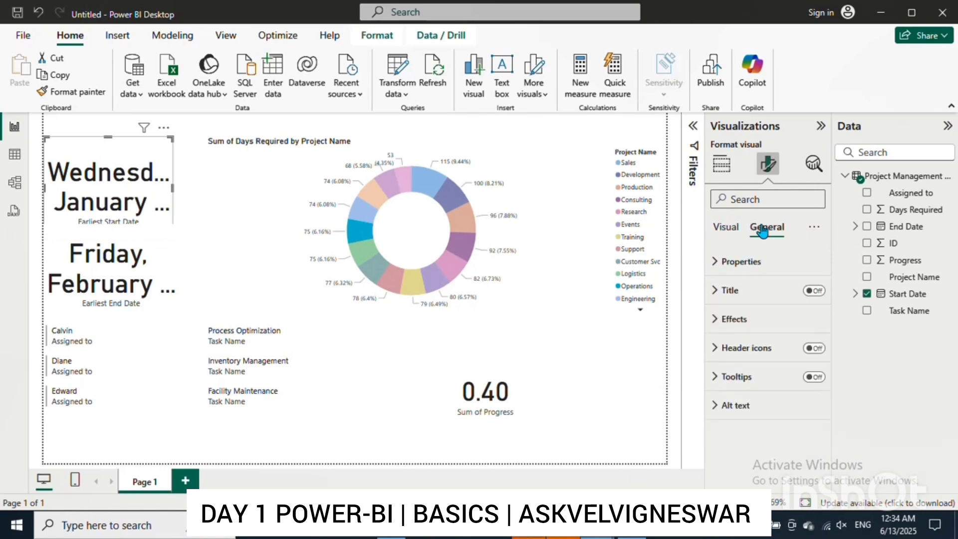
click(716, 320)
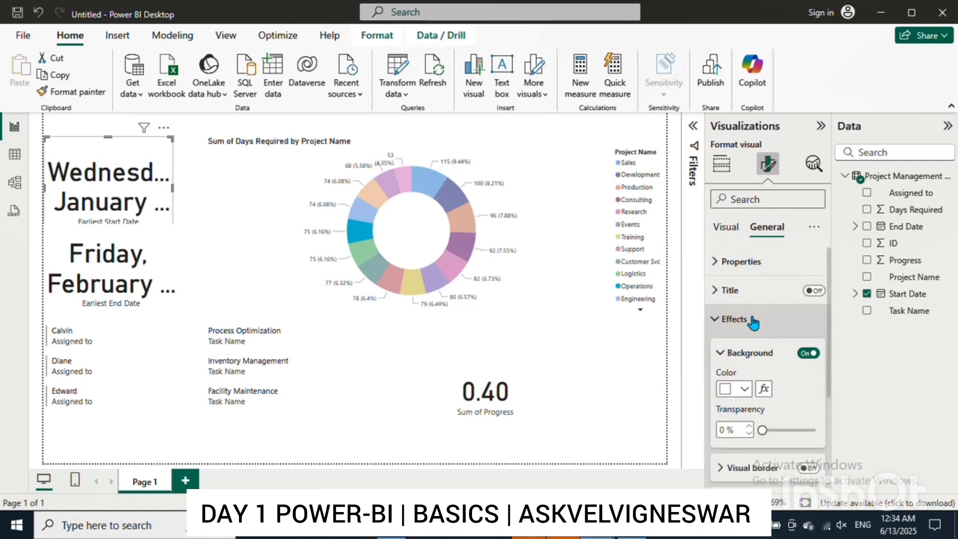
drag(826, 325, 846, 345)
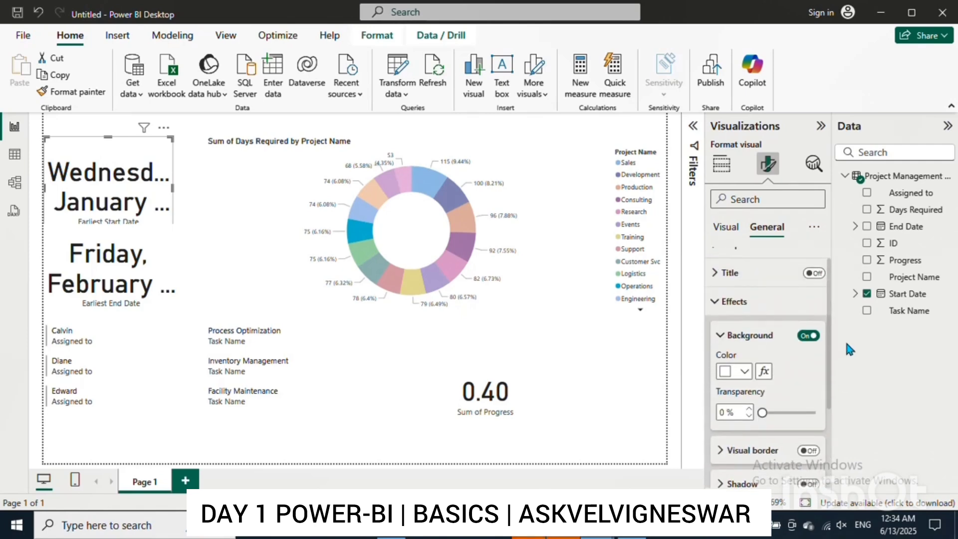
click(720, 335)
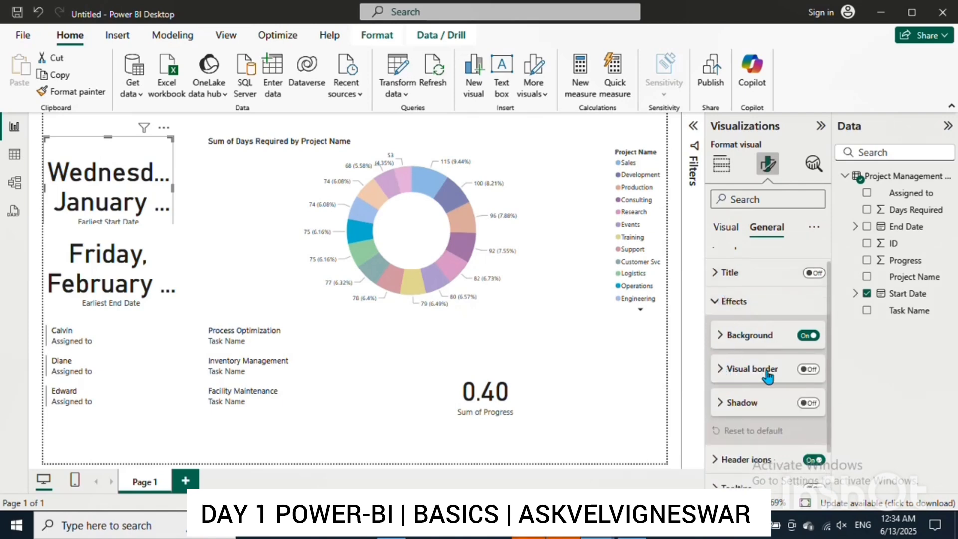
drag(833, 356, 841, 418)
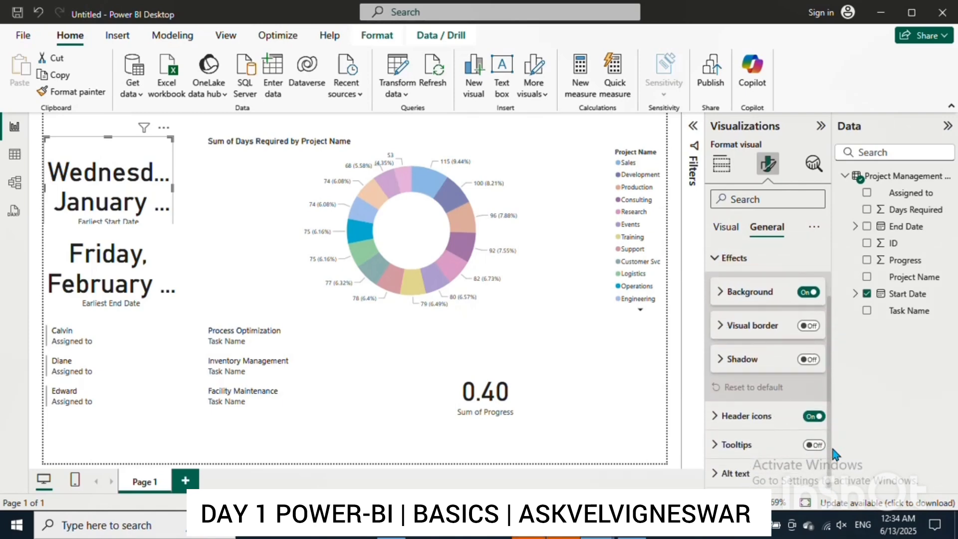
Step: Try a category label font size of 8 on the Start Date card, then restore it
click(728, 229)
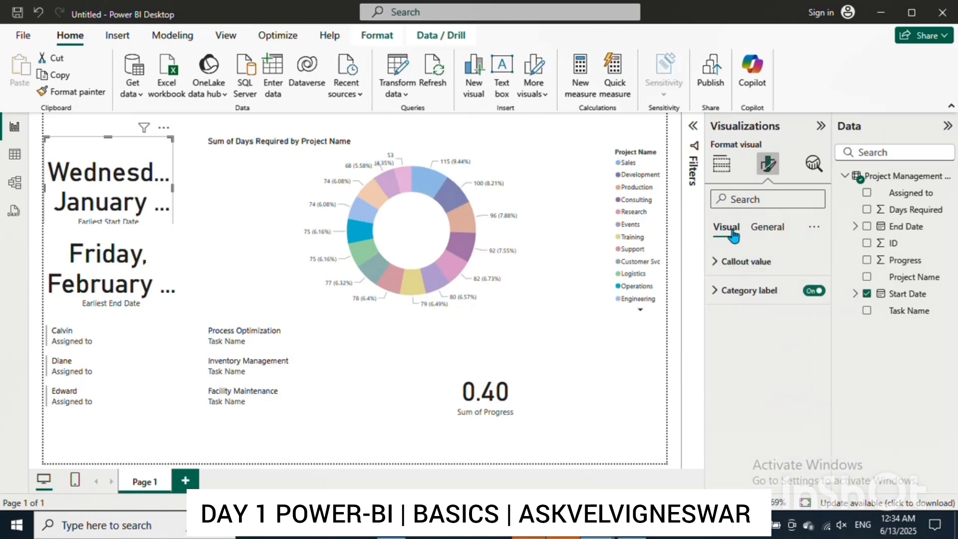
click(715, 290)
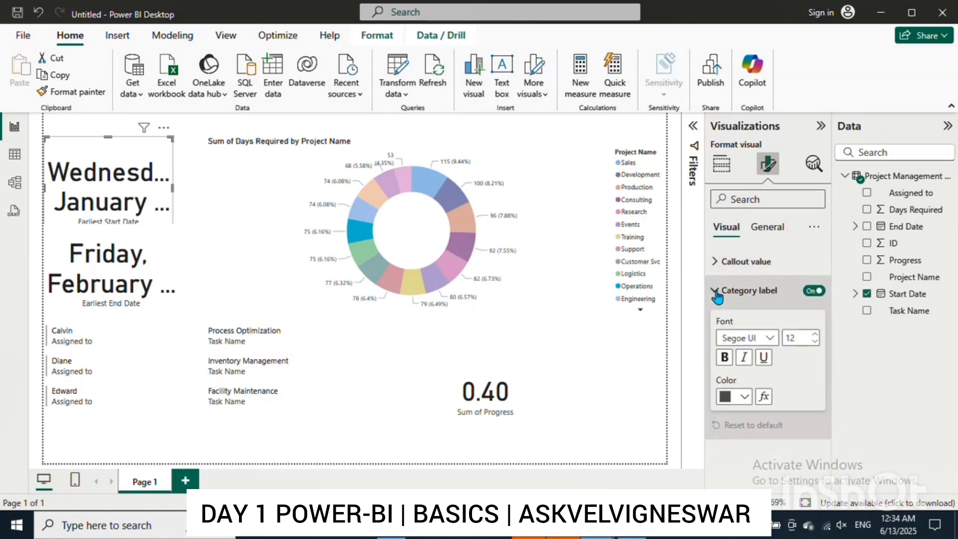
click(814, 341)
click(814, 342)
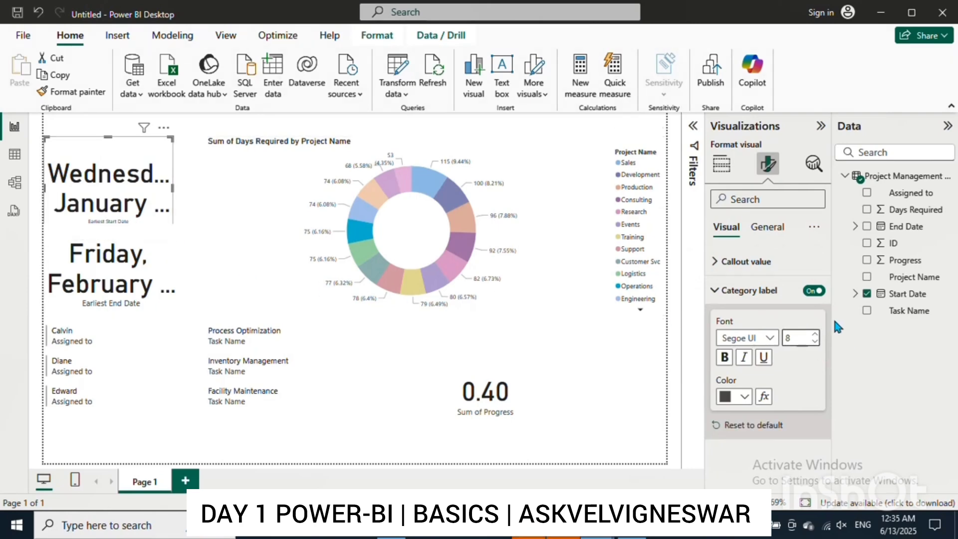
click(815, 334)
click(814, 334)
click(719, 292)
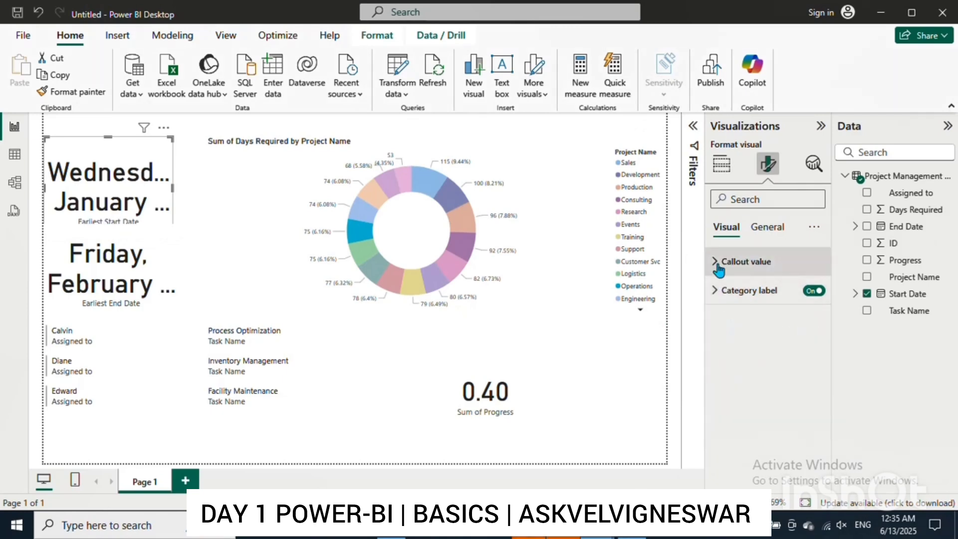
Step: Set the callout value font size to 36 on both the Start Date card and the End Date card
click(719, 263)
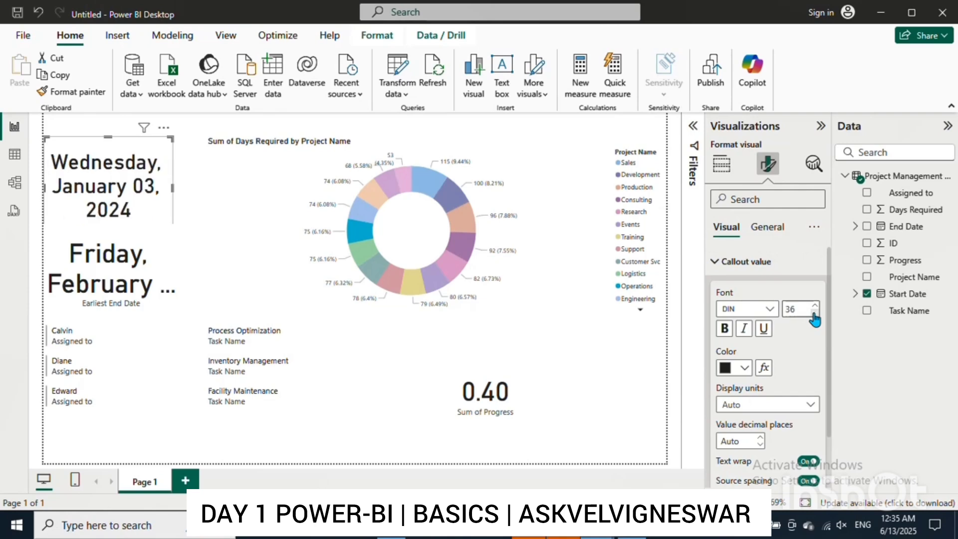
click(156, 251)
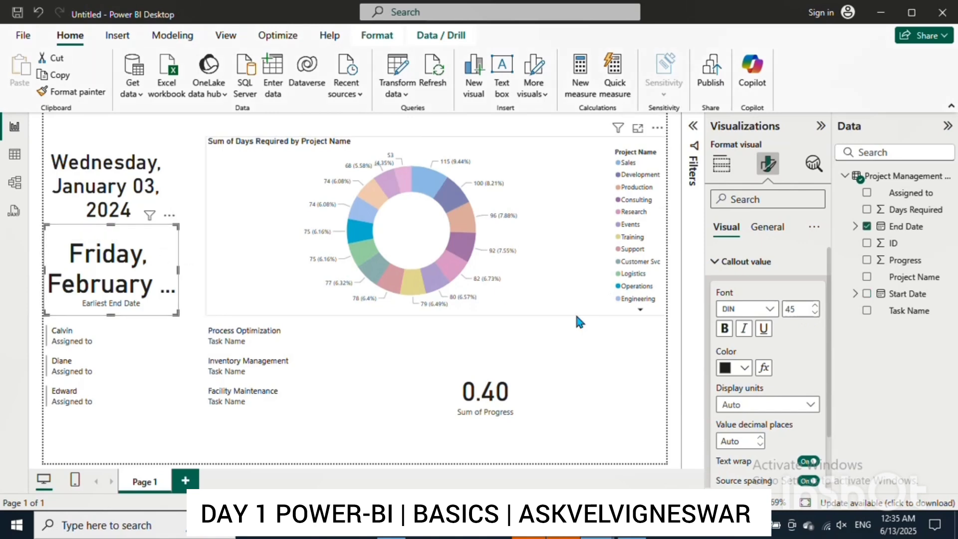
click(814, 315)
click(814, 314)
click(813, 314)
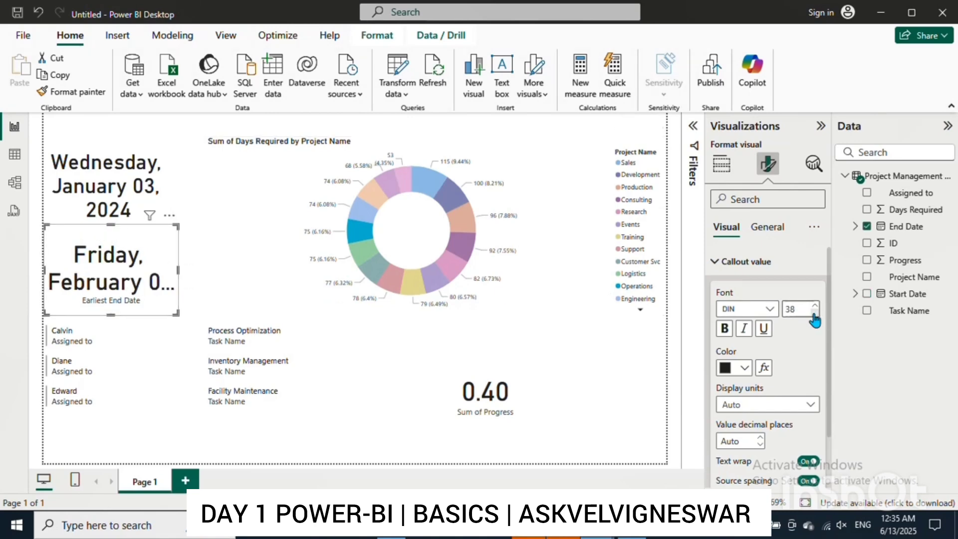
click(813, 315)
click(814, 314)
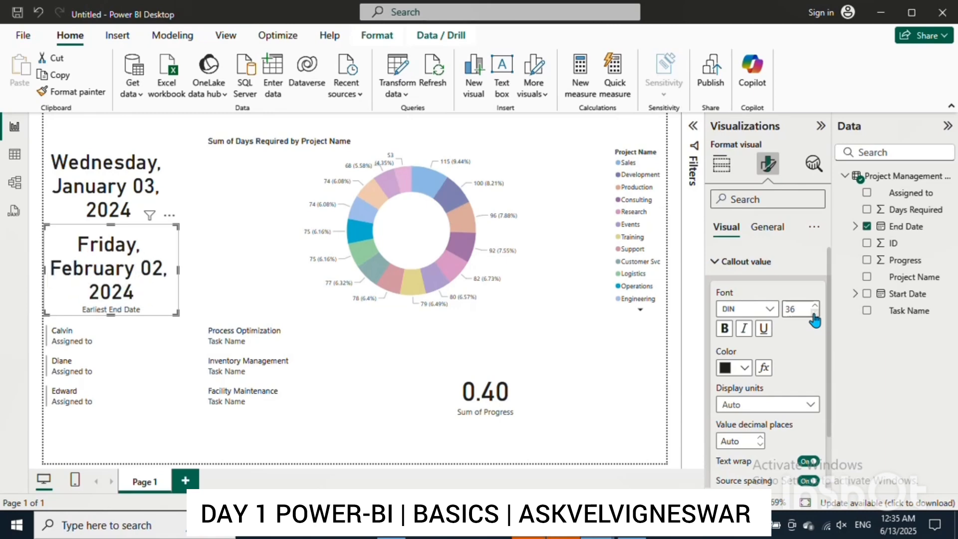
Step: Turn off the donut chart's legend, narrow the chart from its left edge, and shift it left toward the date cards
click(554, 213)
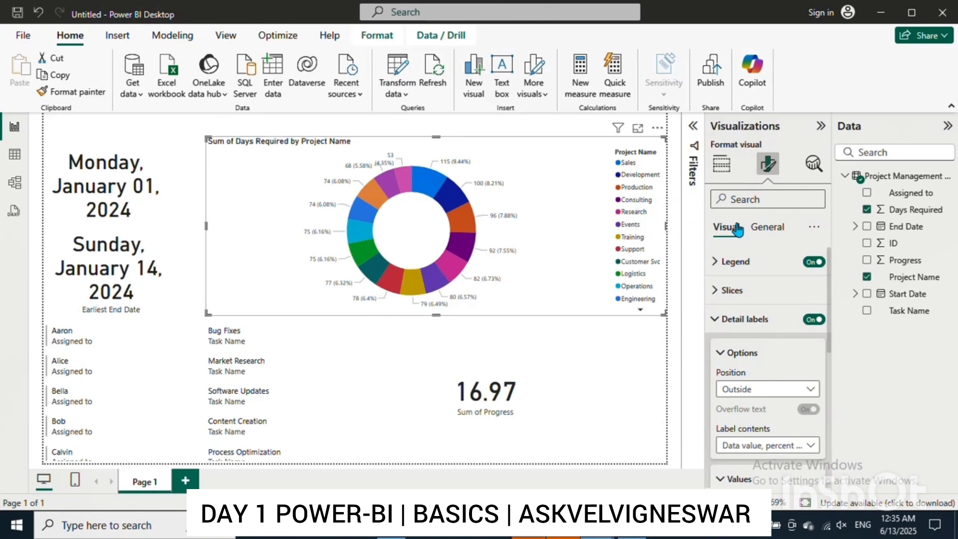
click(819, 262)
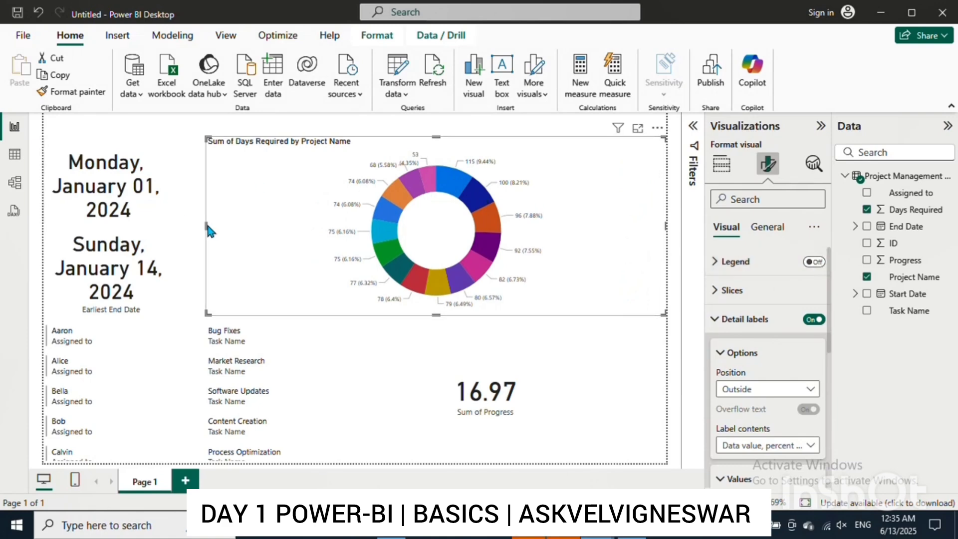
drag(205, 225, 333, 227)
drag(362, 165, 294, 172)
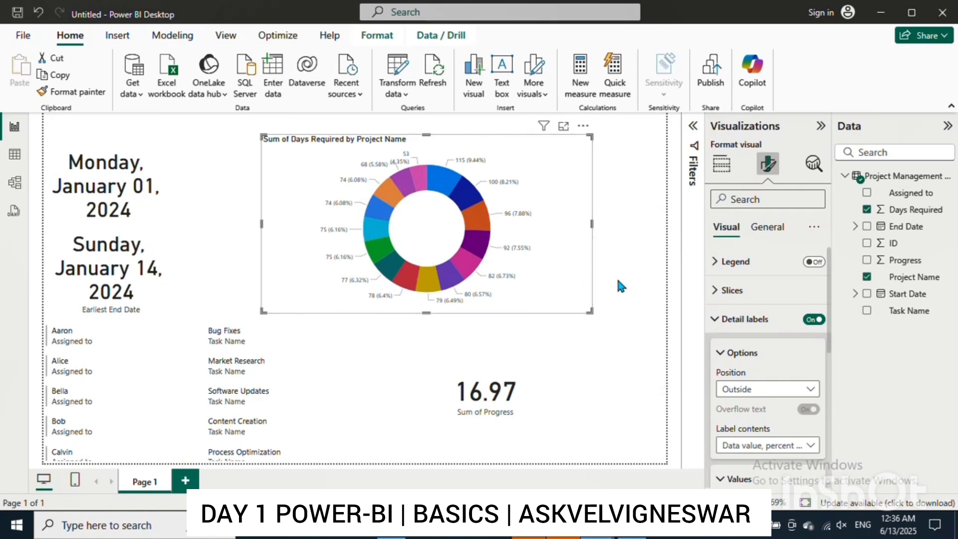
click(618, 282)
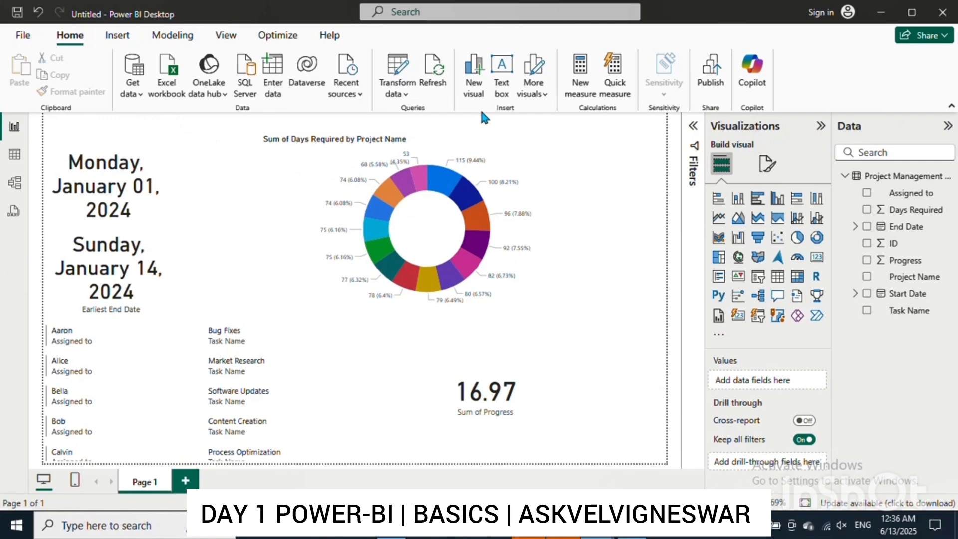
Step: Insert a text box, stretch it into a wide, shallow strip over the donut chart's title, and undo the accidental chart move
click(503, 79)
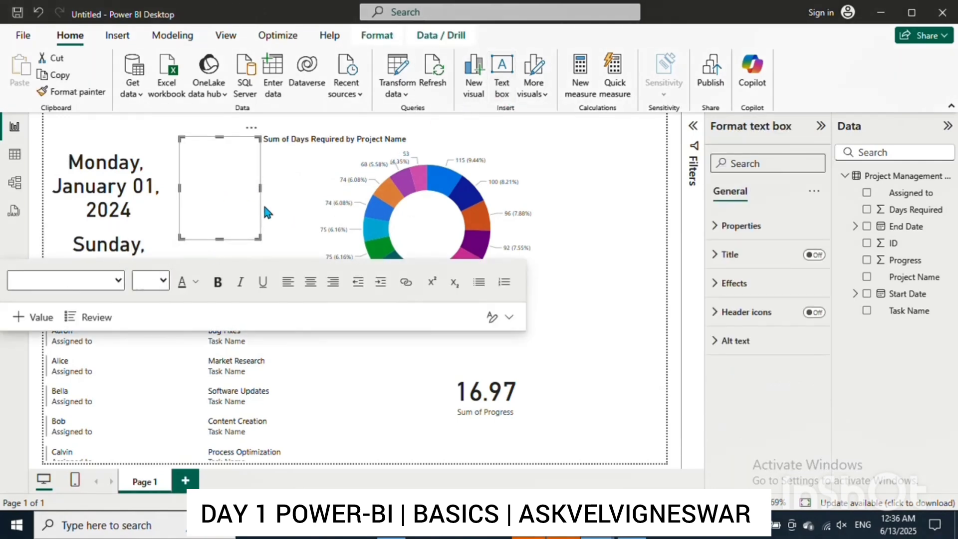
drag(261, 237, 564, 158)
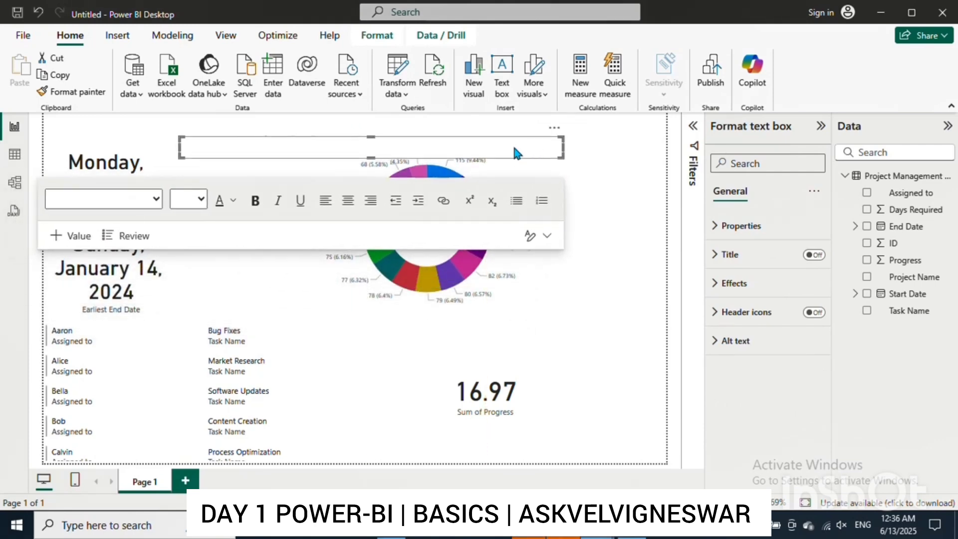
click(501, 131)
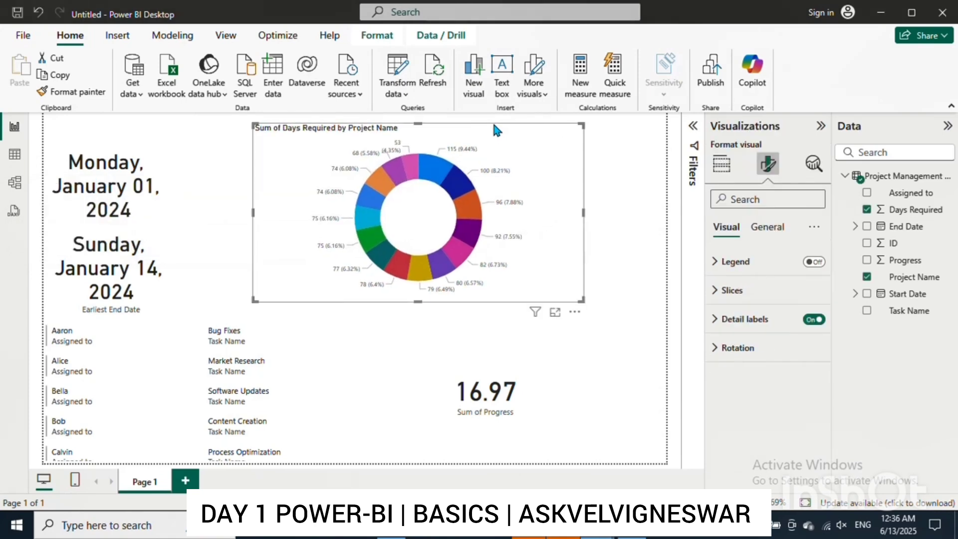
key(ctrl+z)
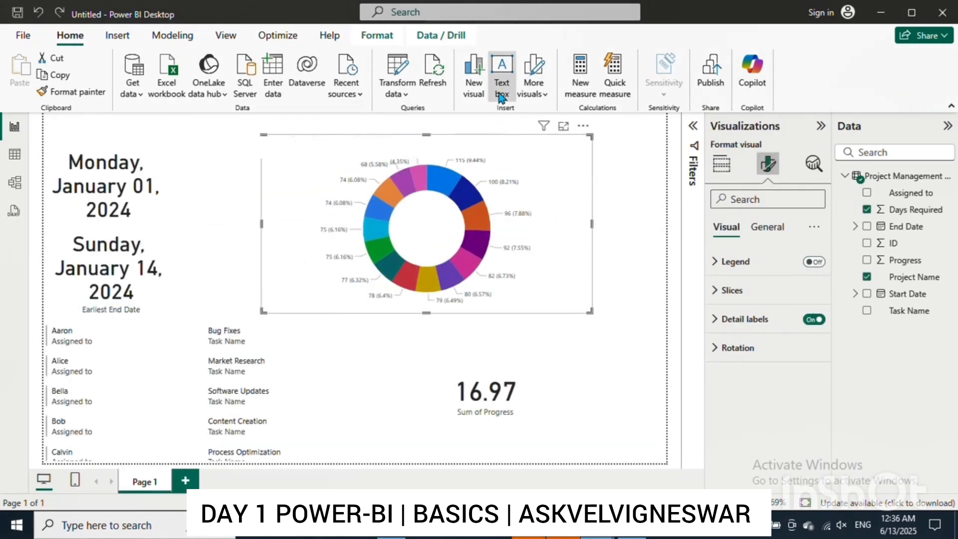
Step: Insert another text box, move it to the page's top edge, and stretch it into a wide, shallow title strip above the donut chart
click(501, 89)
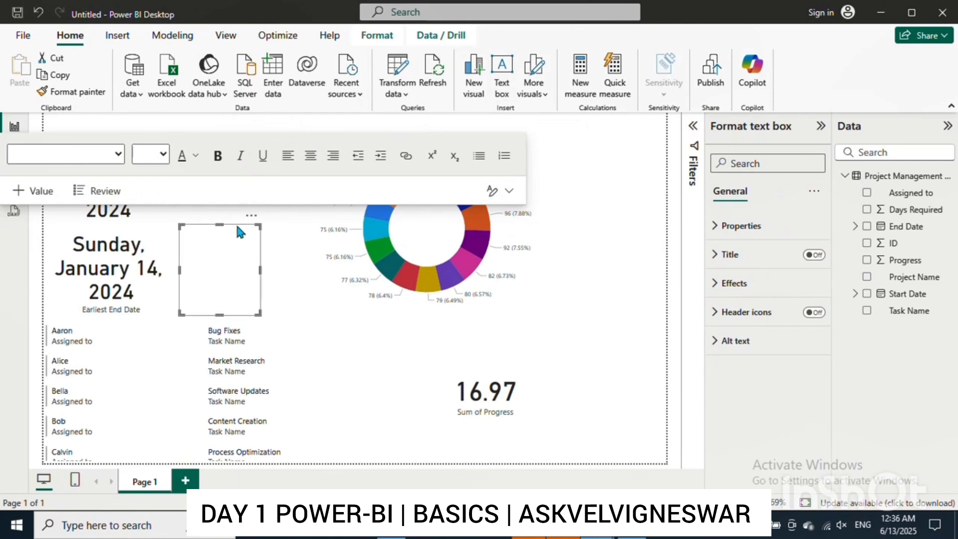
drag(239, 223, 277, 113)
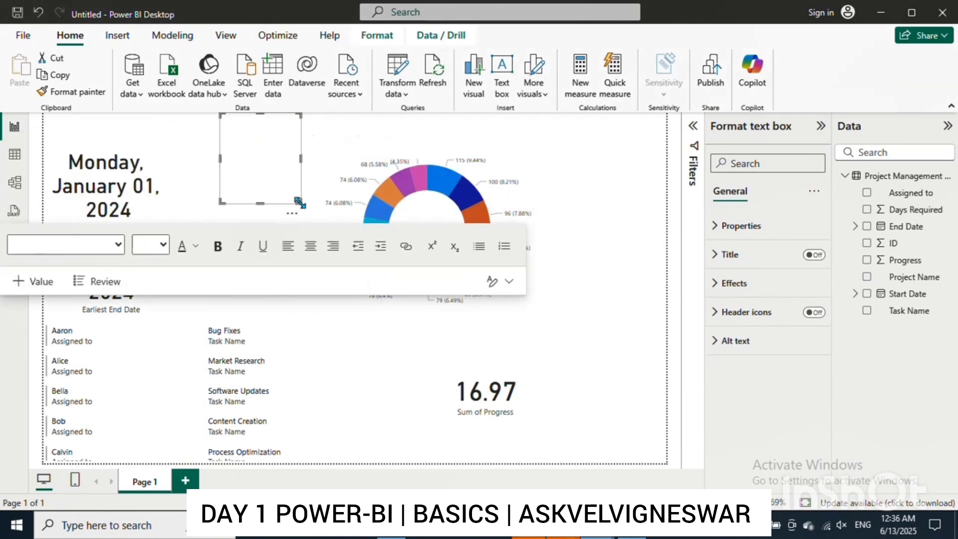
drag(300, 203, 602, 135)
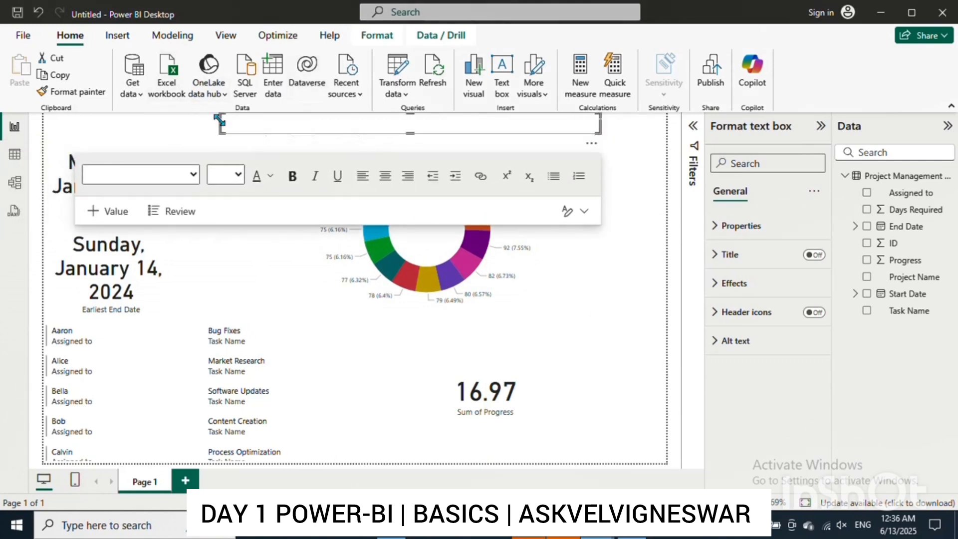
drag(220, 122, 147, 125)
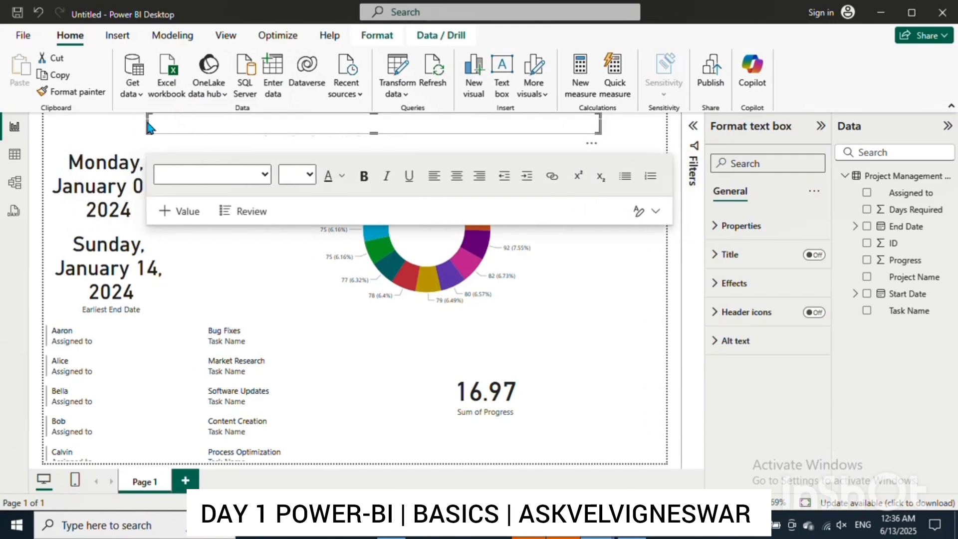
click(319, 138)
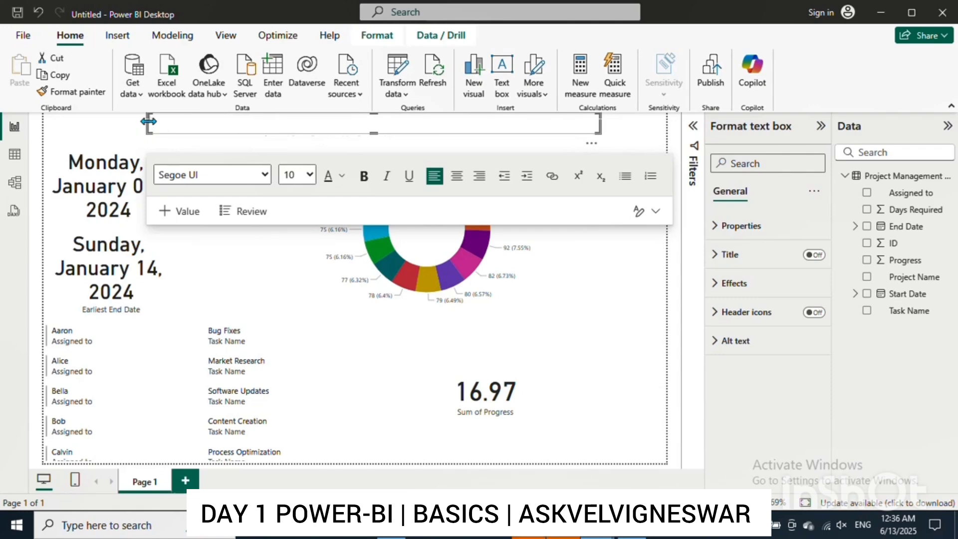
mouse_move(148, 121)
mouse_down()
mouse_move(180, 120)
mouse_move(101, 118)
mouse_move(150, 119)
mouse_up()
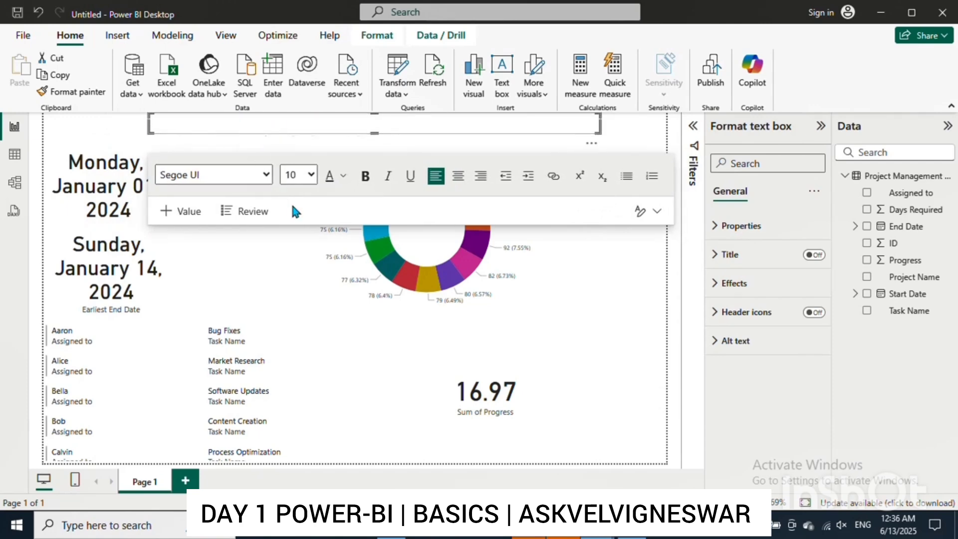
Step: Enter "DAY 1 POWERBI BASICS" in the title text box and select the whole text
text(DAY 1 POWERBI BASICS)
key(shift+Left)
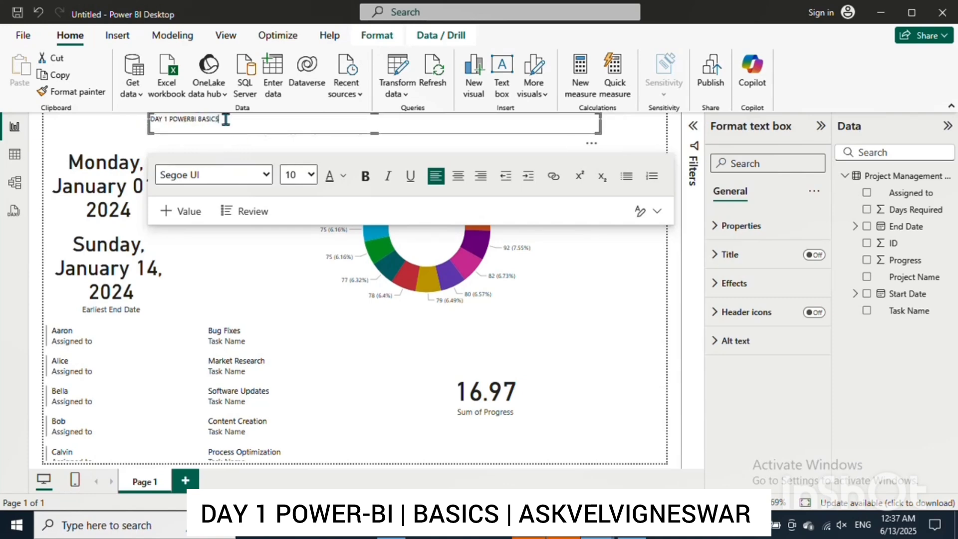
key(ctrl+shift+Left)
key(ctrl+shift+Left)
key(ctrl+shift+Left)
key(ctrl+shift+Left)
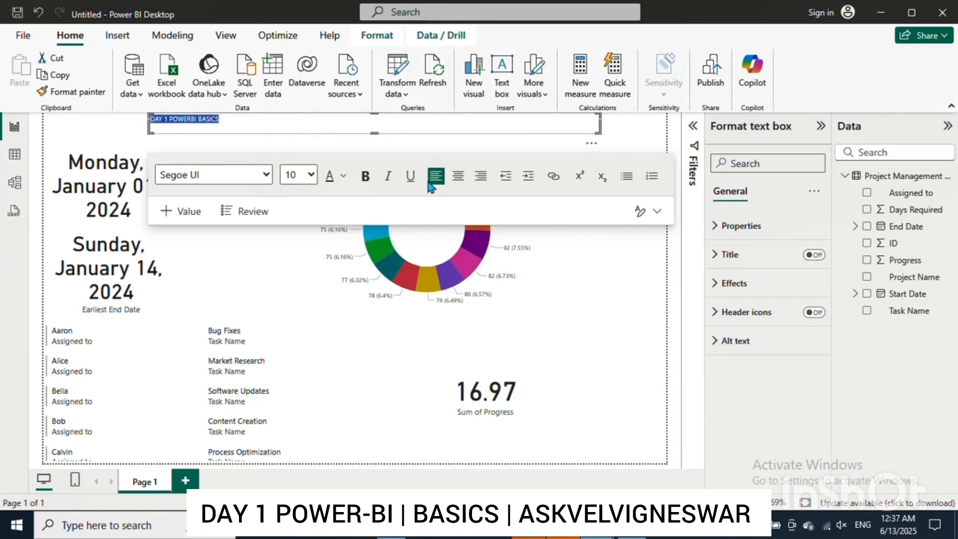
Step: Format the "DAY 1 POWERBI BASICS" title as centered, bold, size 20 text in Times New Roman
click(458, 175)
click(366, 176)
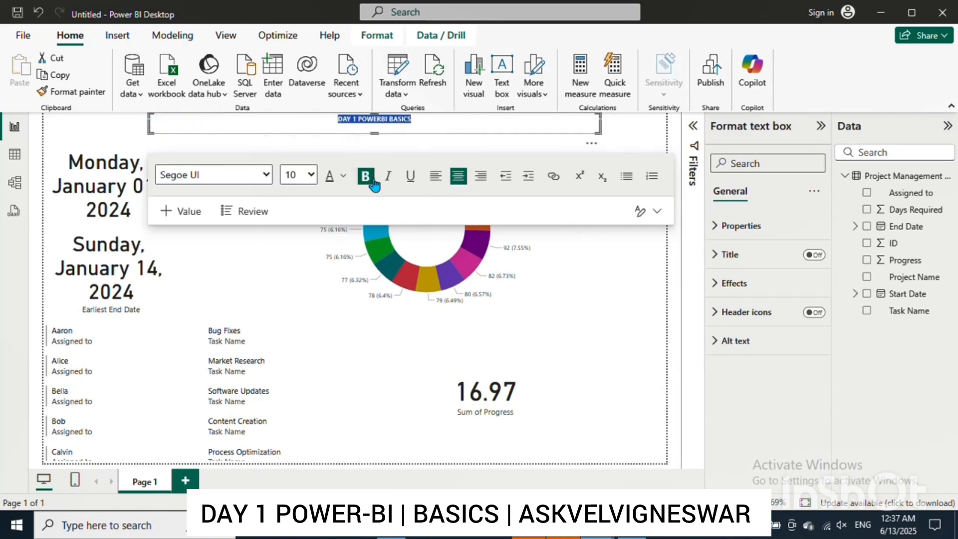
click(310, 174)
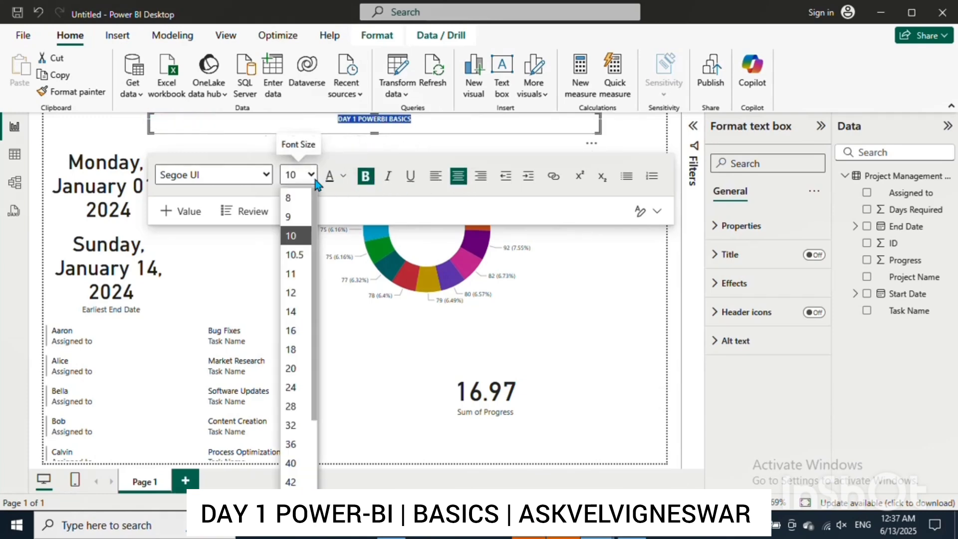
click(297, 369)
click(267, 175)
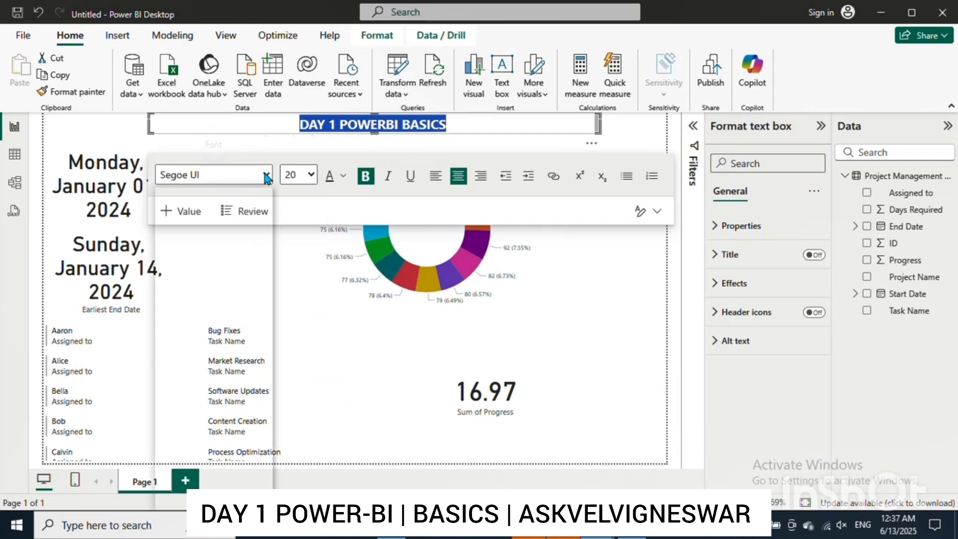
text(ti)
key(Return)
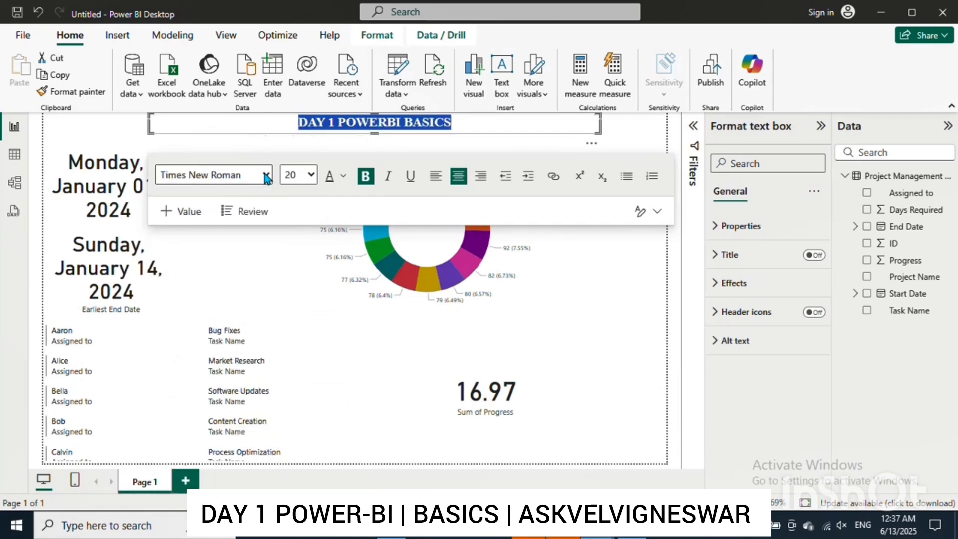
Step: Select the donut chart and shift it right, away from the date cards
click(302, 241)
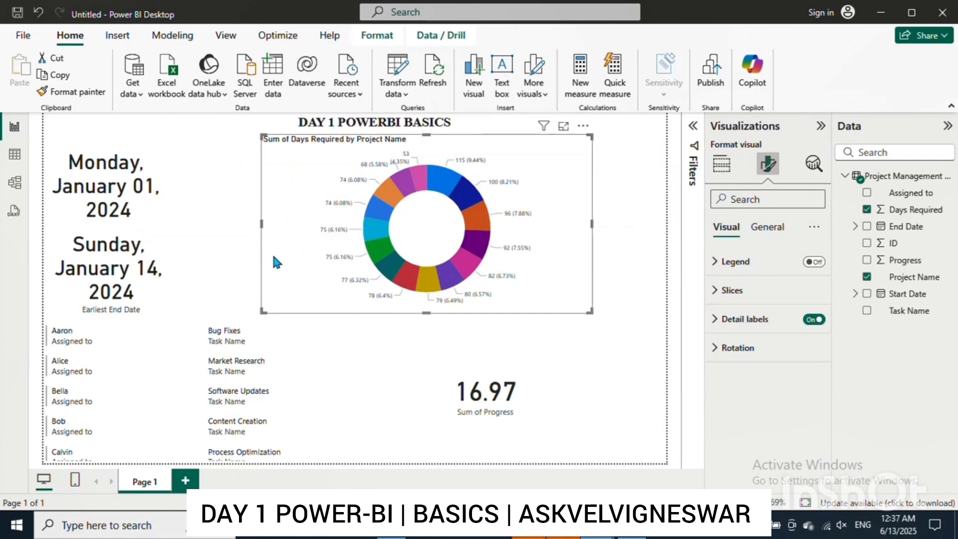
click(229, 222)
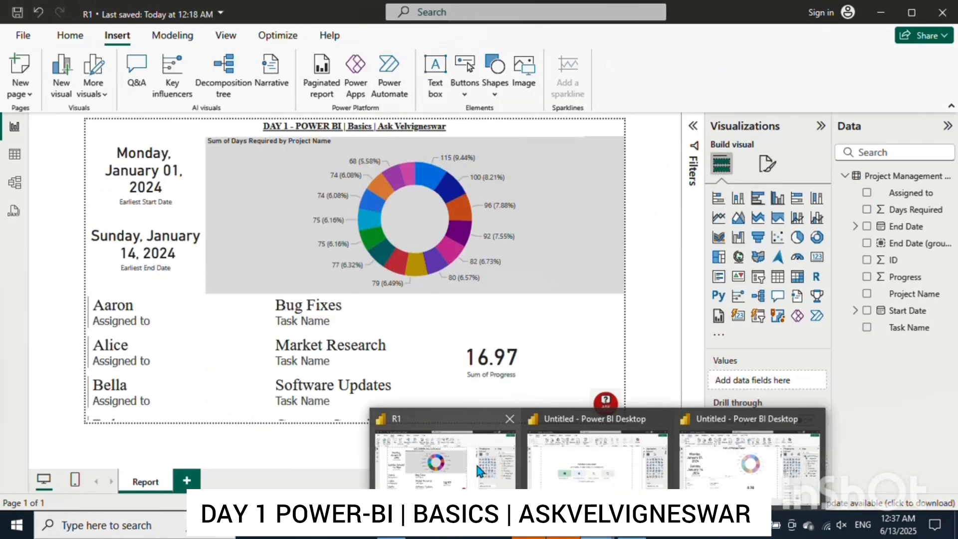
Step: Switch to the R1 report, examine its multi-row card as a formatting reference, and return to the untitled report
click(478, 470)
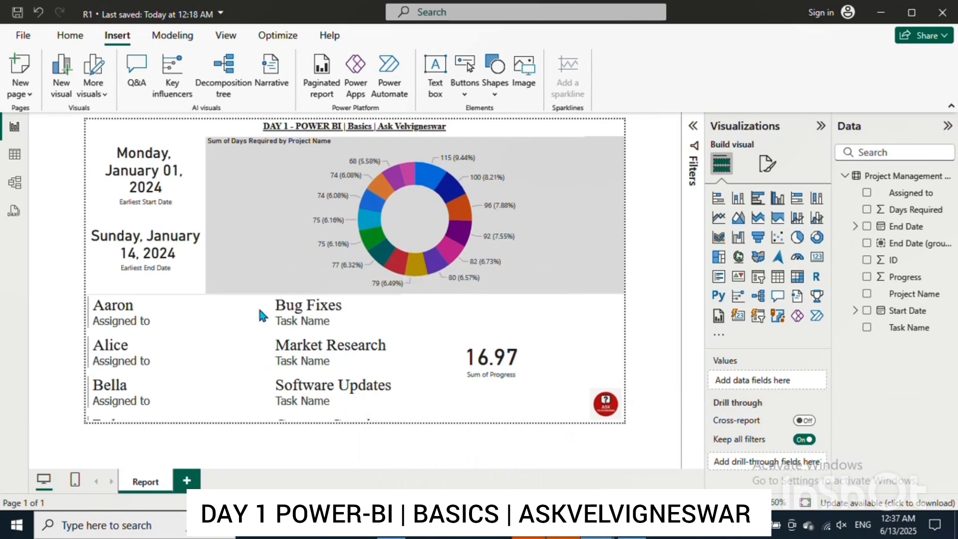
click(246, 332)
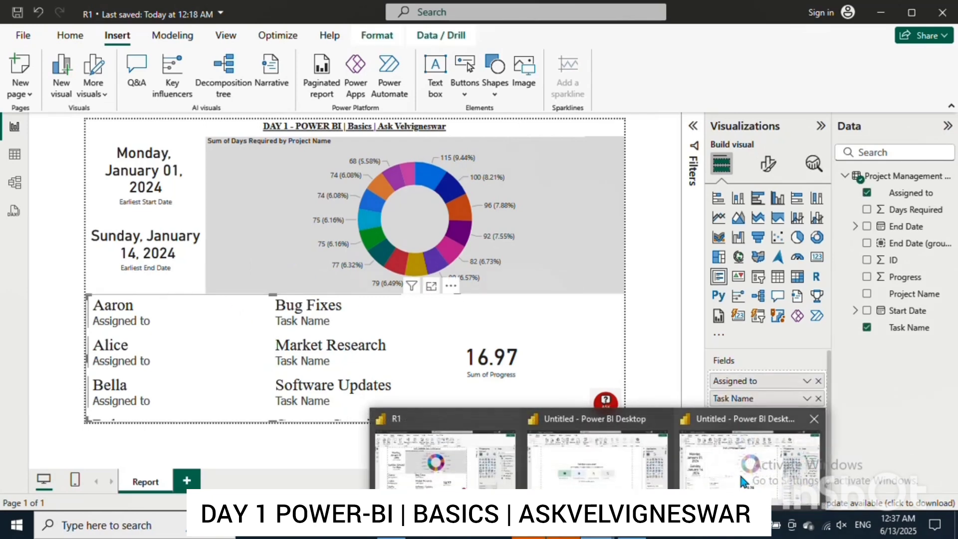
click(739, 472)
Step: Set the multi-row card's category label font size to 21 and clear the card's row selection
click(329, 392)
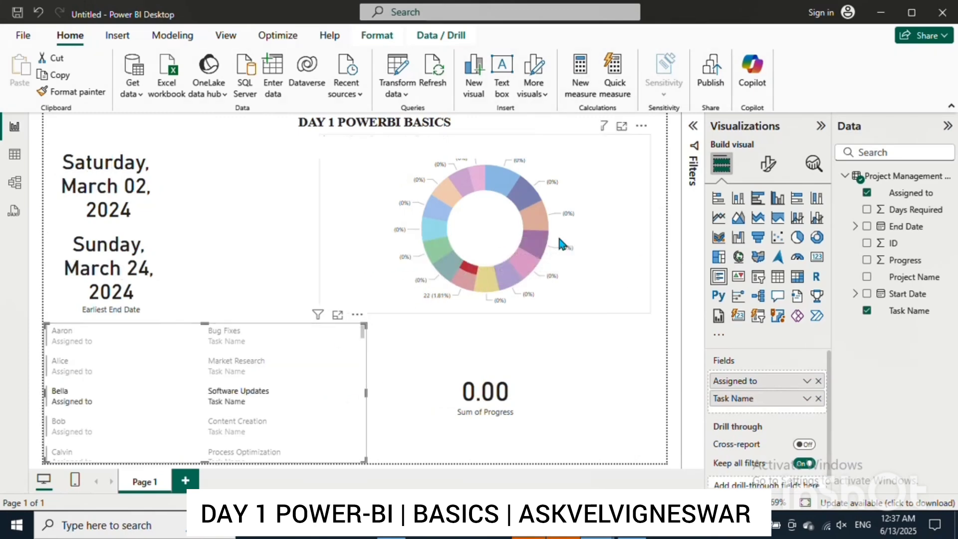
click(764, 165)
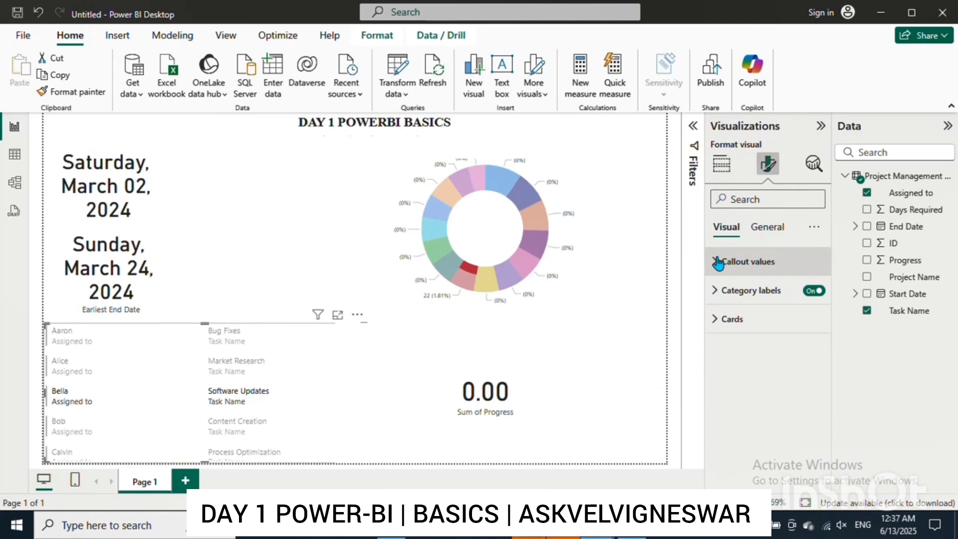
click(717, 322)
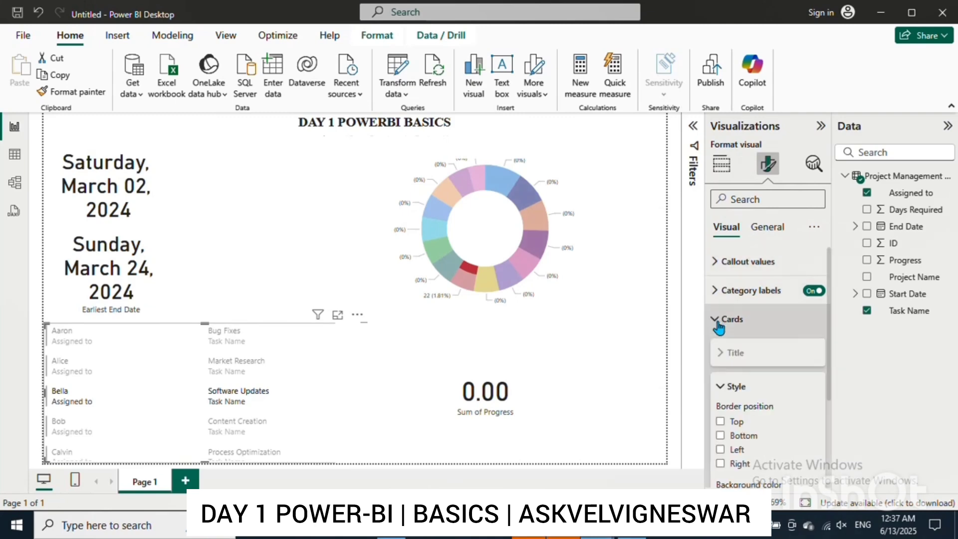
click(718, 324)
click(717, 293)
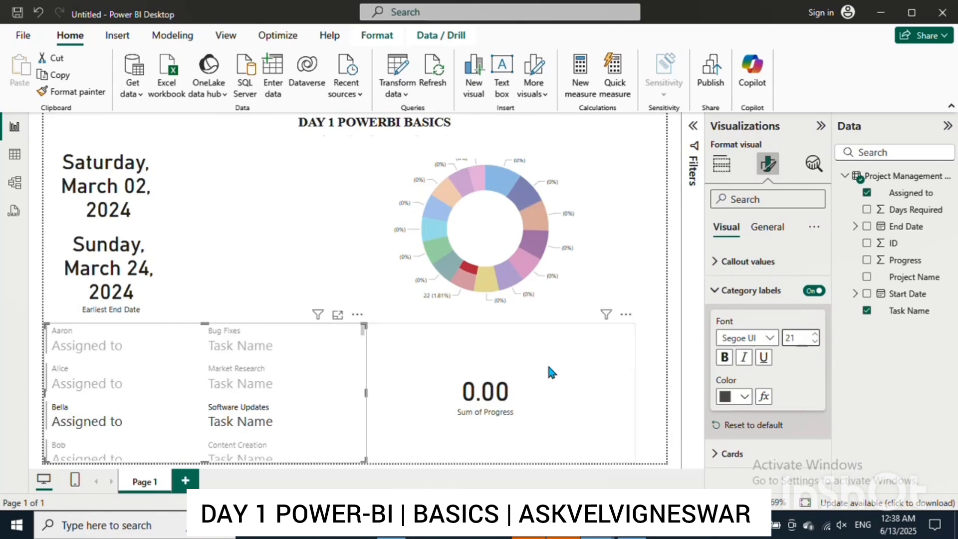
click(253, 421)
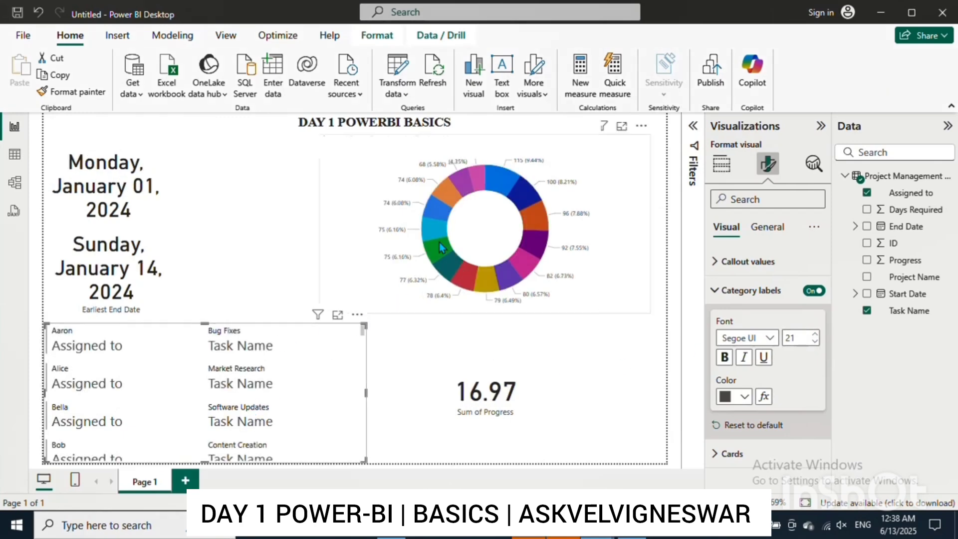
Step: Cross-filter the report with four donut slices in turn, including Development and Sales, to check the cards' interaction
click(436, 229)
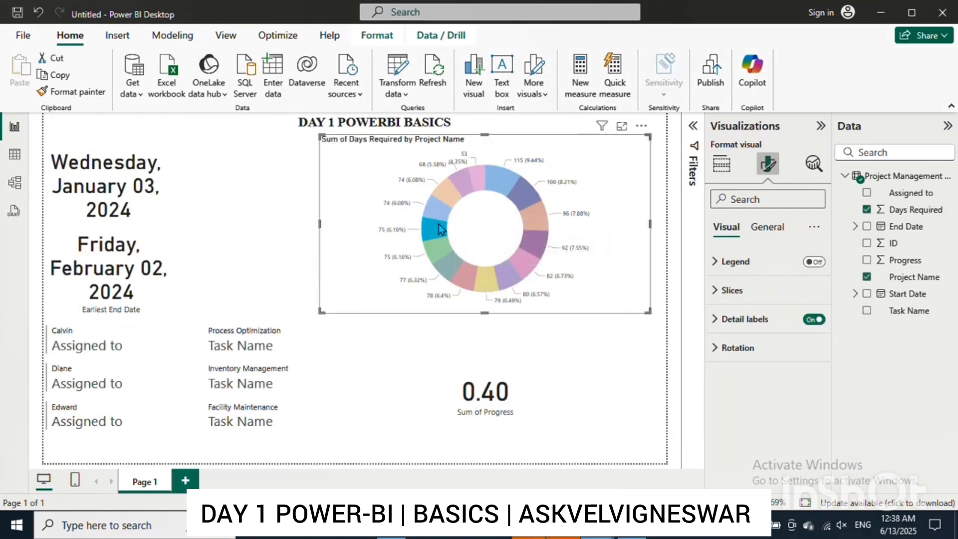
click(525, 191)
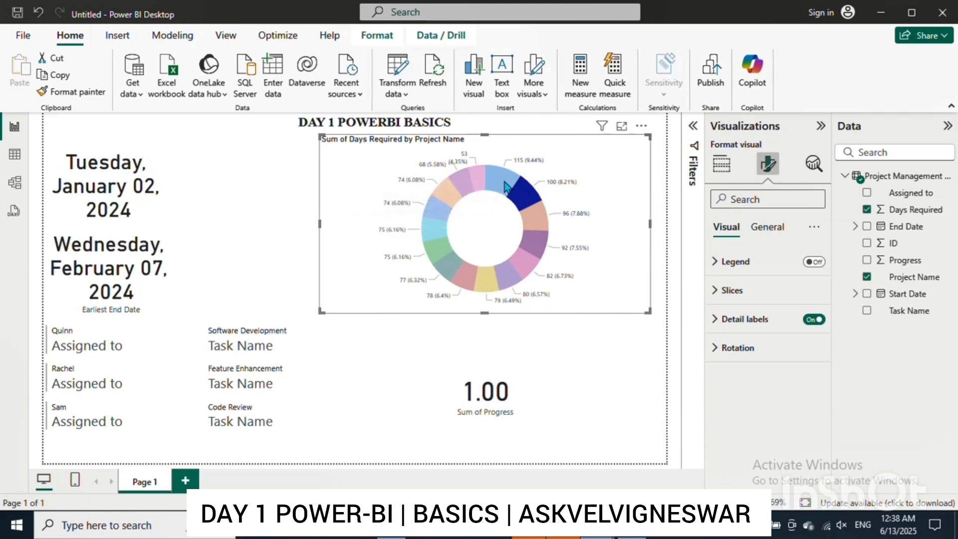
click(505, 182)
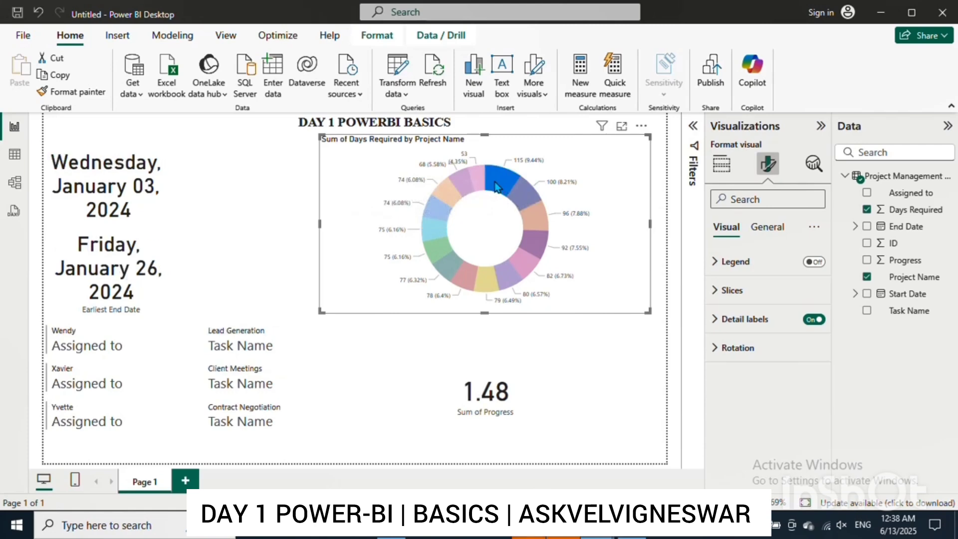
click(479, 183)
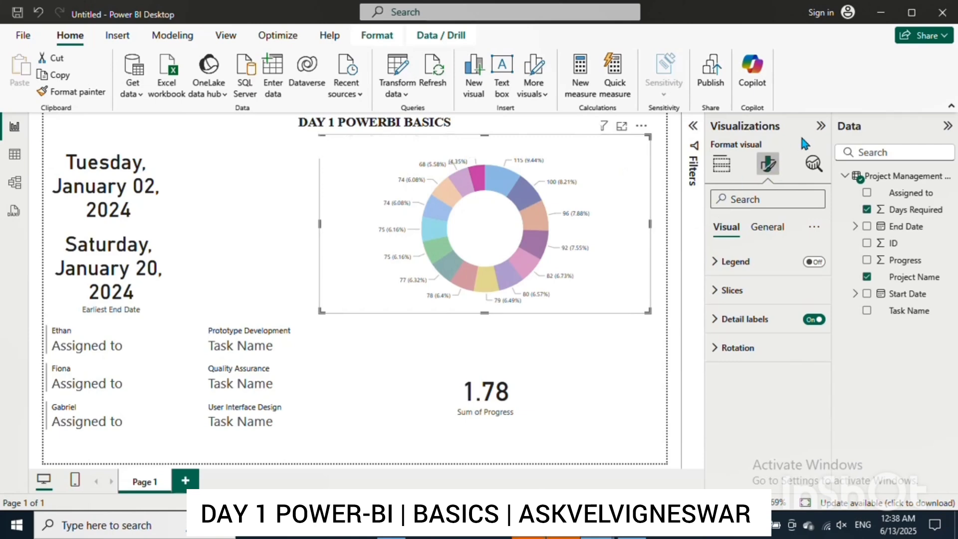
Step: Change the donut chart's Sales slice color to dark navy blue
click(729, 262)
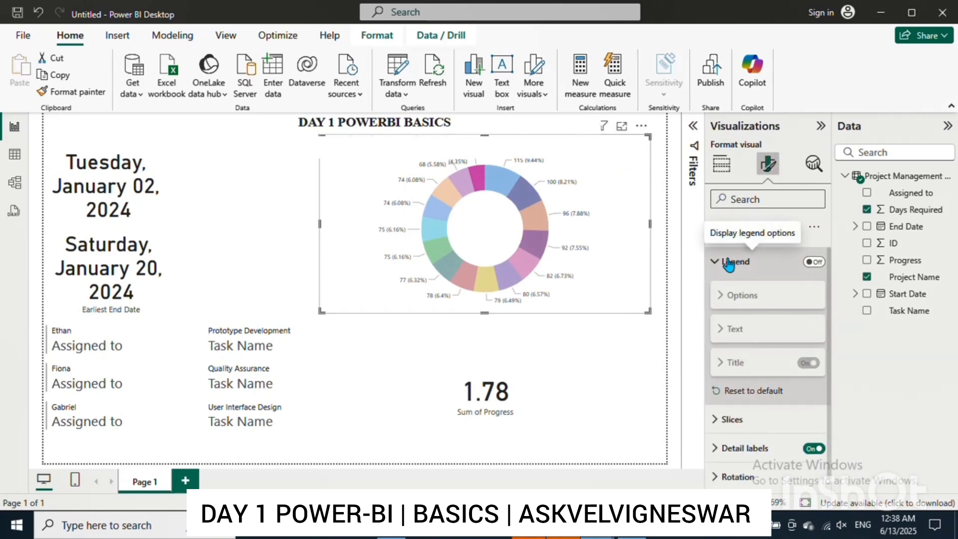
click(729, 261)
click(714, 291)
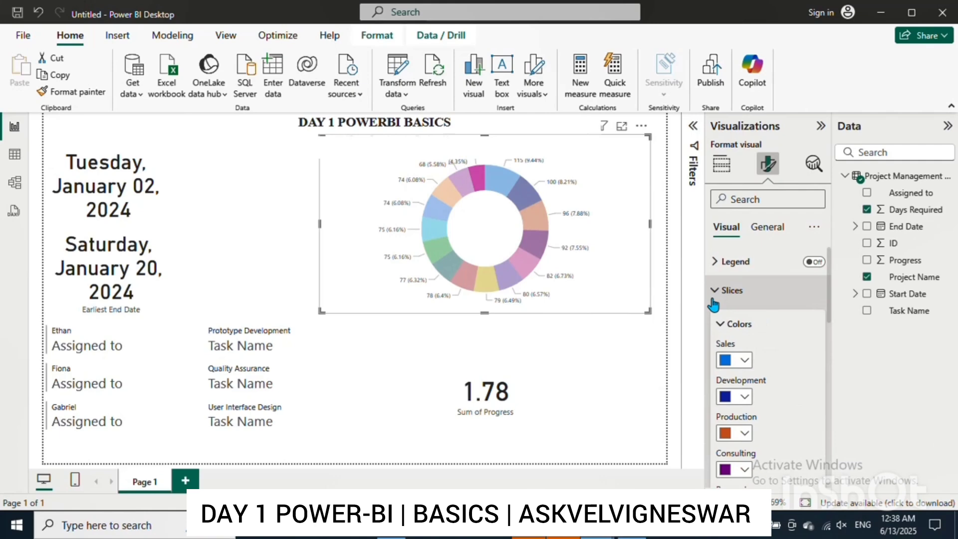
click(740, 360)
click(794, 249)
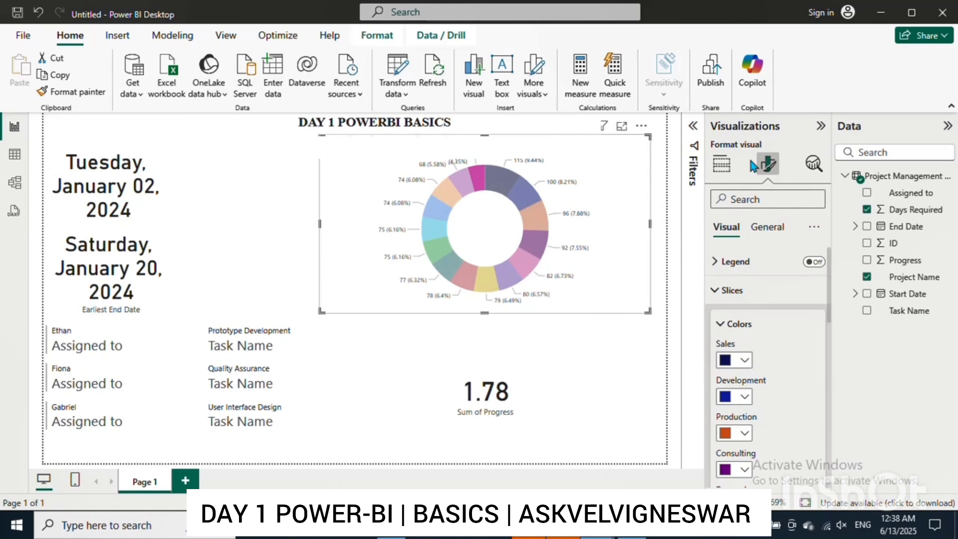
click(730, 168)
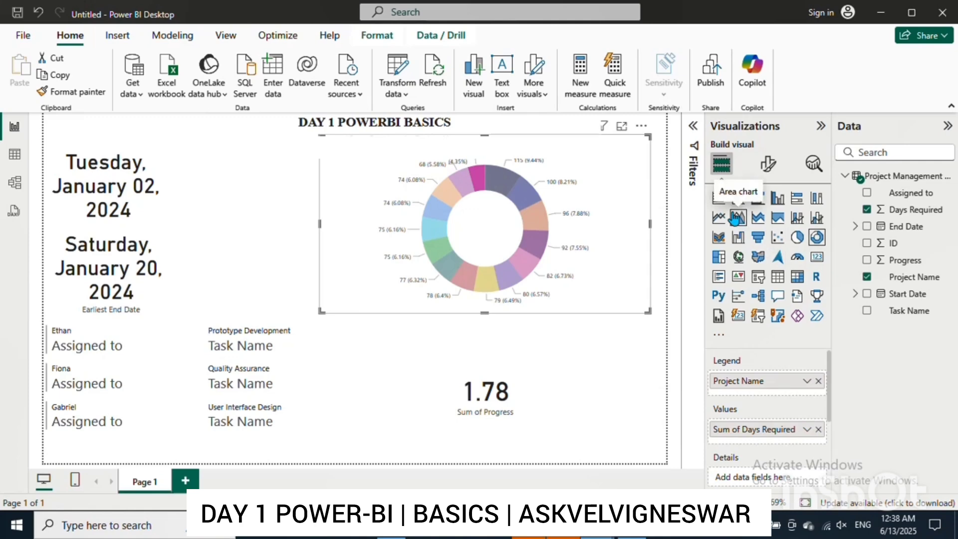
click(758, 525)
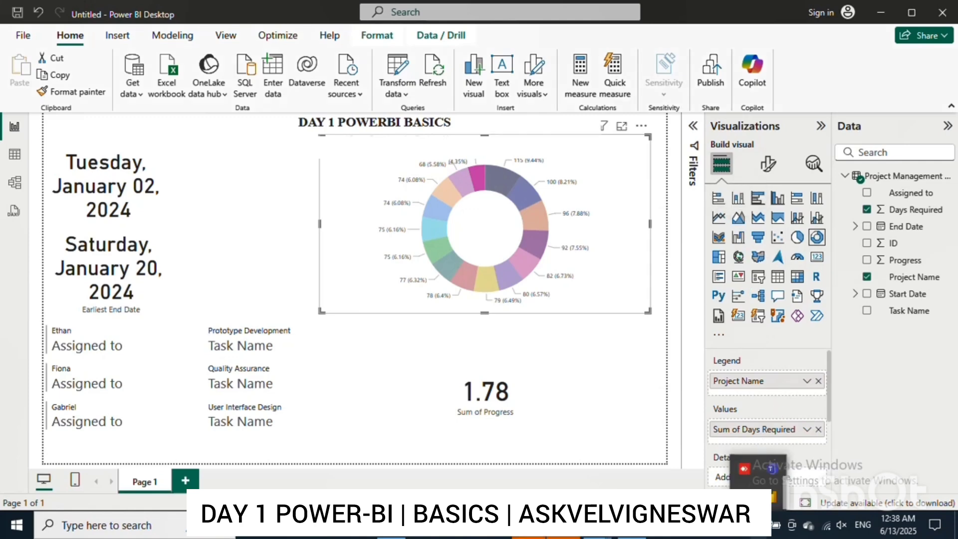